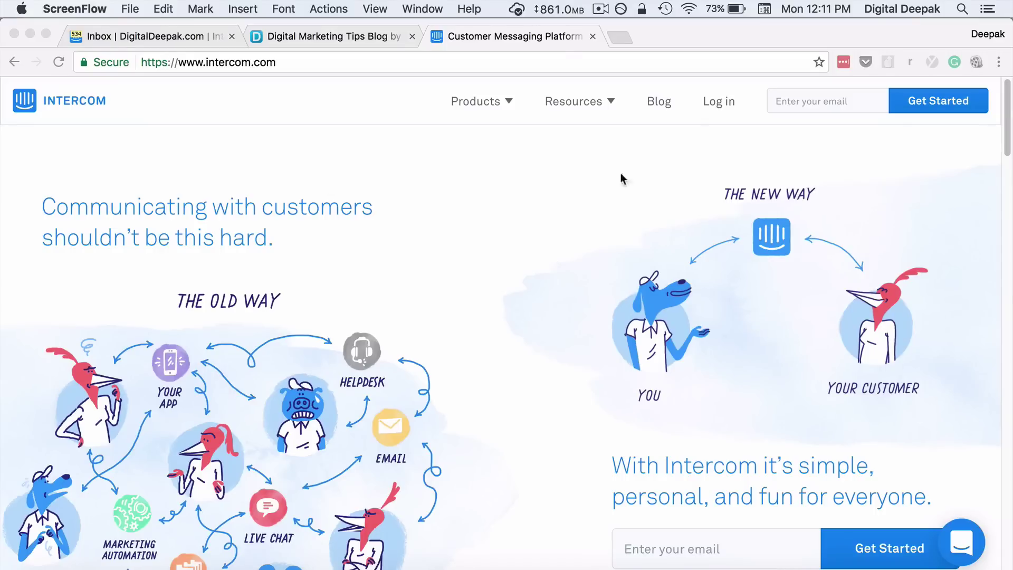
- Bring the browser window showing the intercom.com home page to the front
click(715, 105)
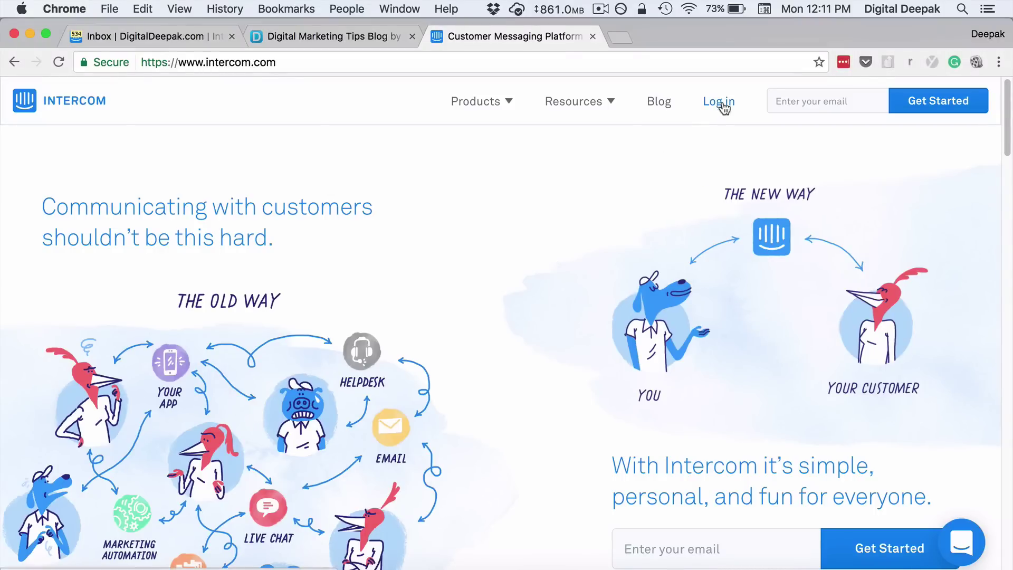
- Sign in to Intercom, view the All Leads list of 669 leads, then go to the conversations inbox
click(722, 106)
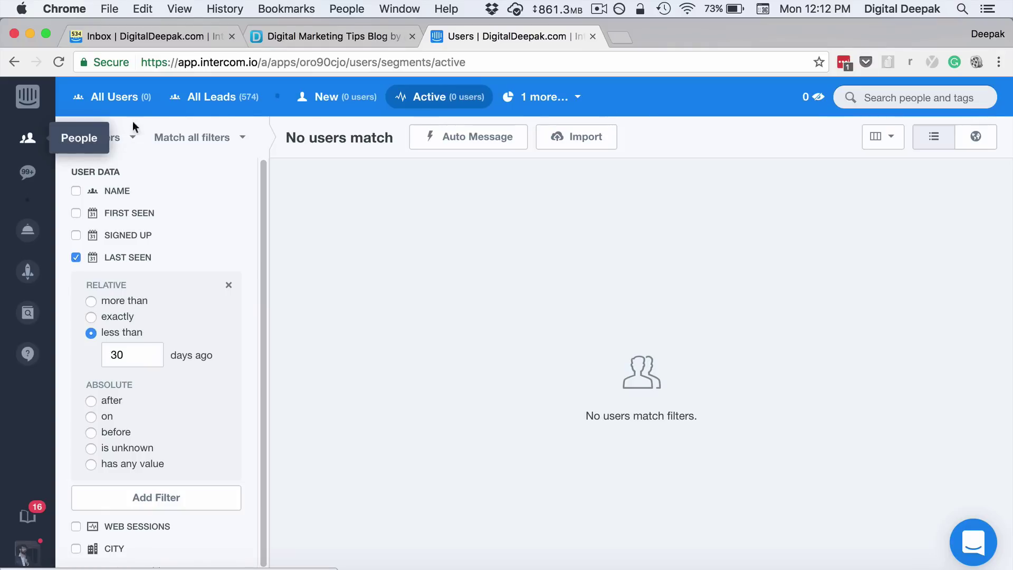
click(234, 103)
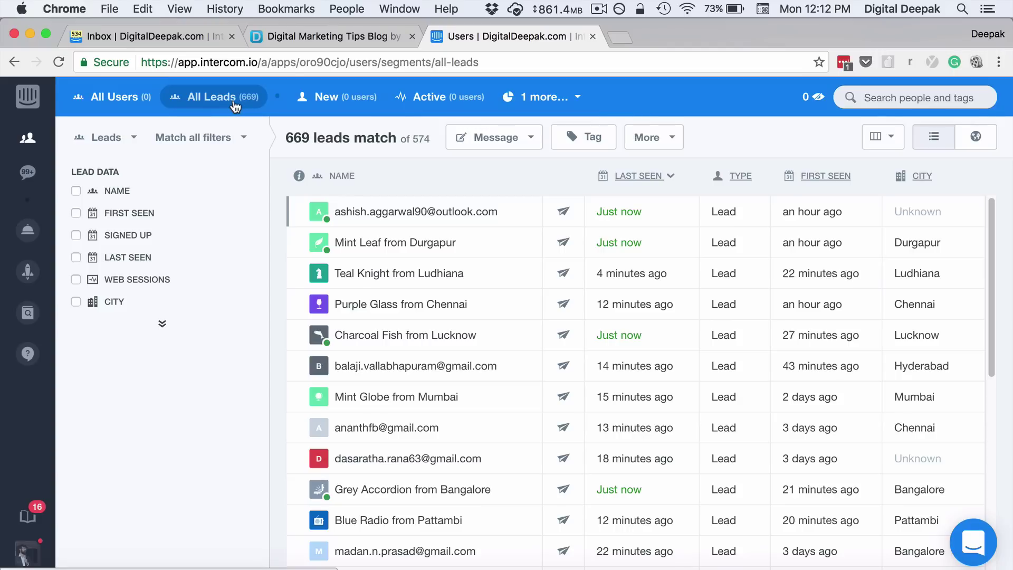
click(30, 179)
- Close the duplicate inbox tab and open the financially successful blogger article on DigitalDeepak.com
click(233, 39)
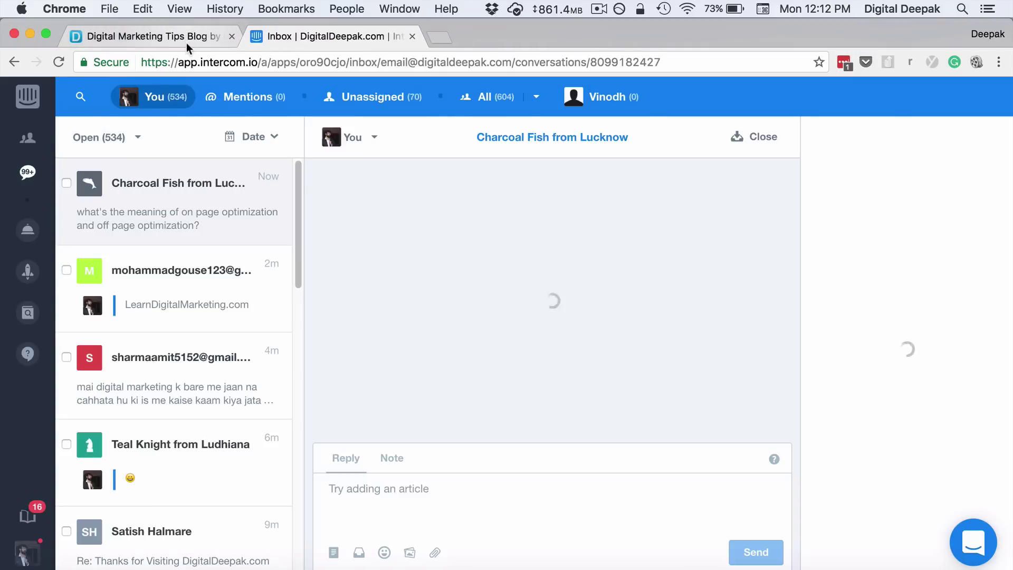
click(185, 43)
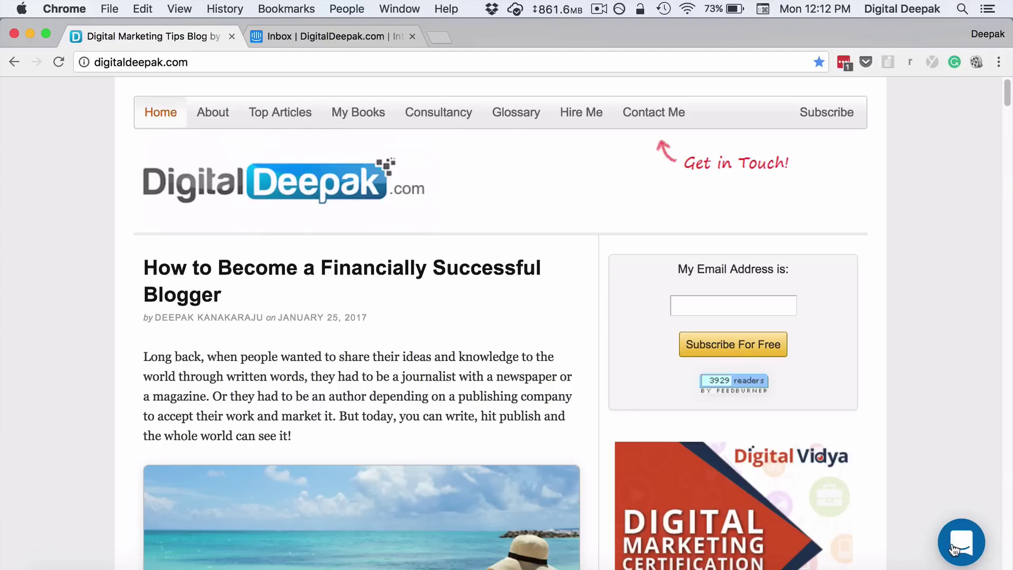
key(ctrl+Up)
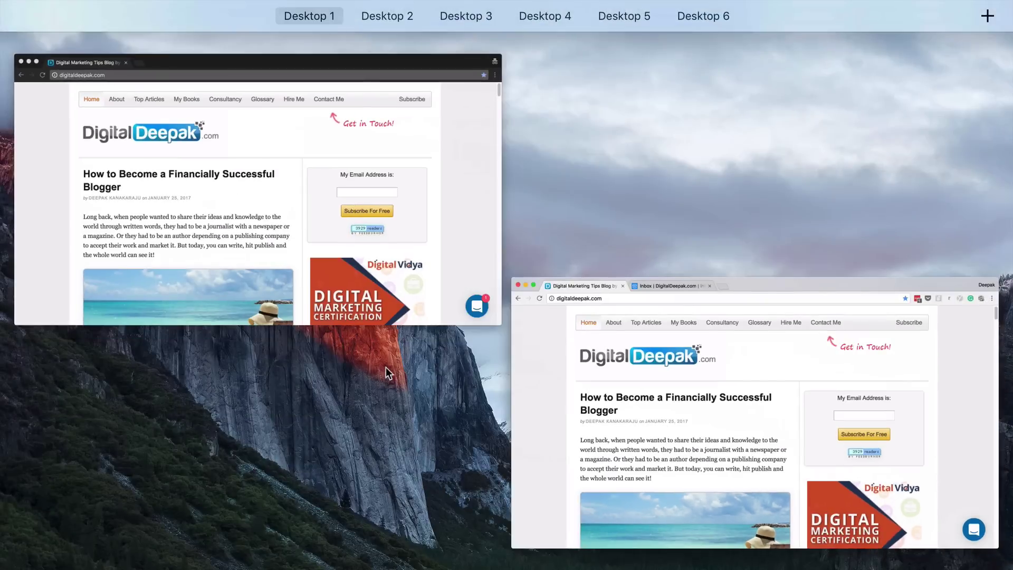
click(342, 243)
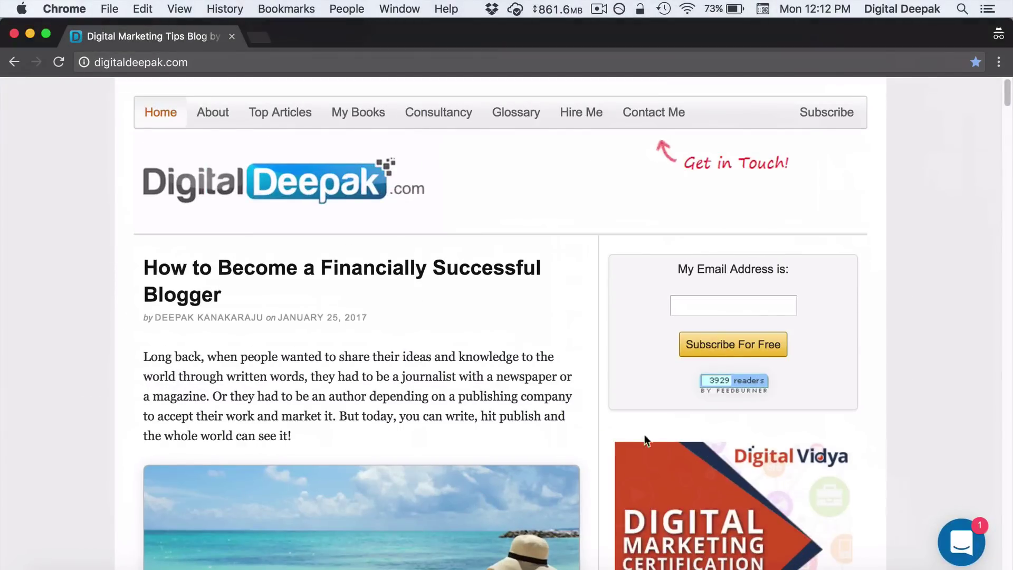
click(465, 274)
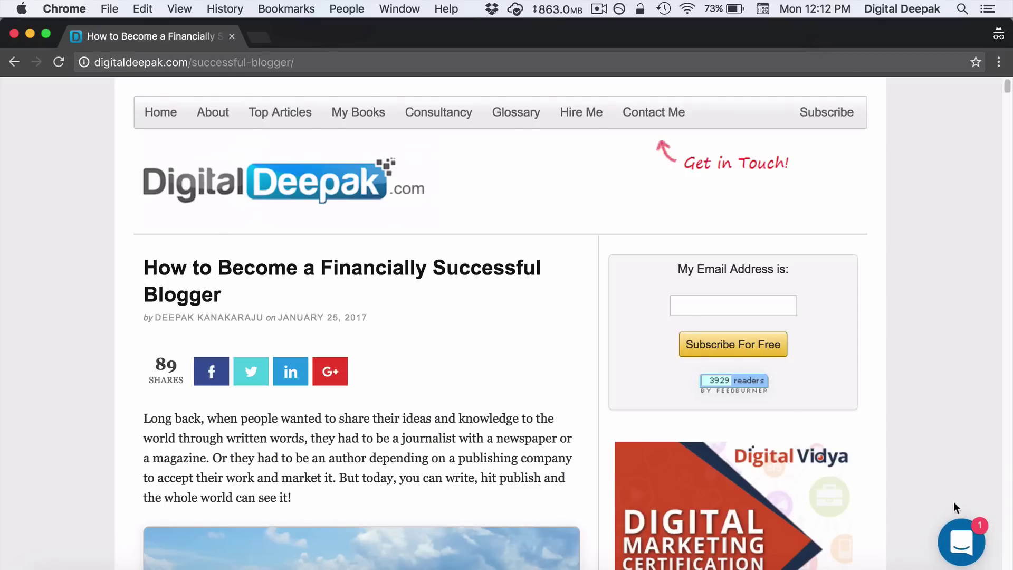
- Reply 'Hey Deepak how are you.' to the site's welcome chat message
click(976, 558)
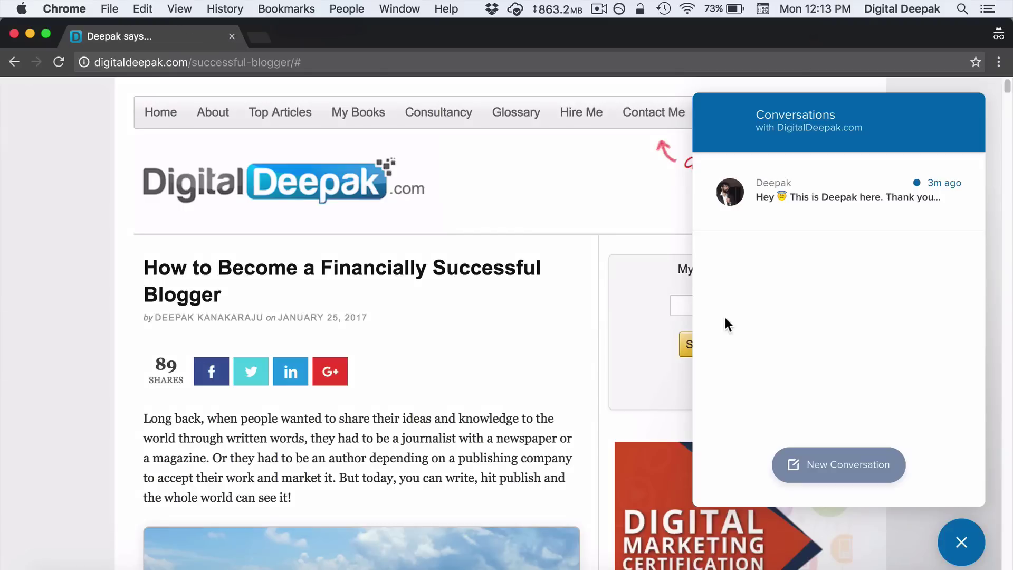
click(809, 212)
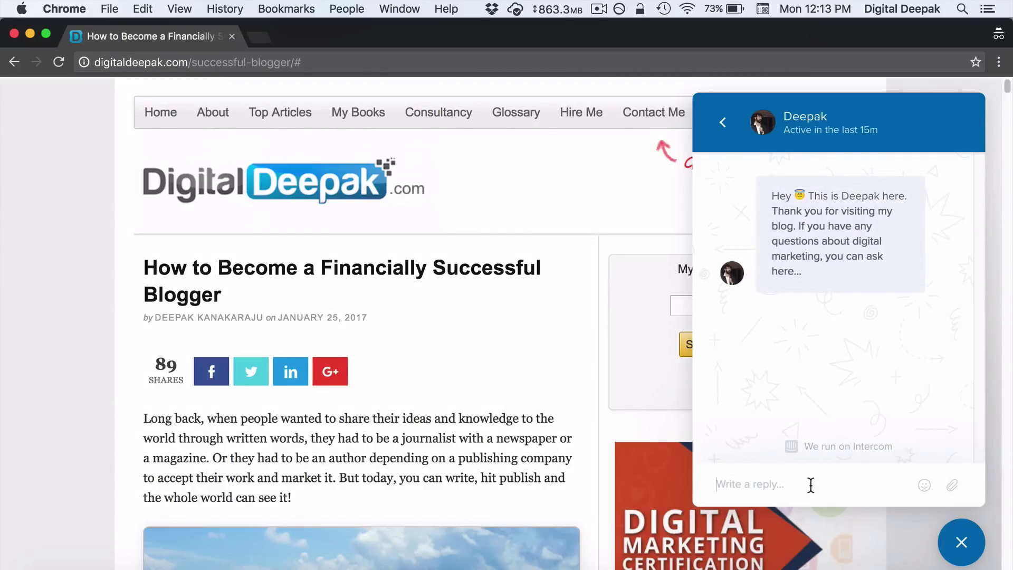
click(776, 496)
text(Hey Deepak how a)
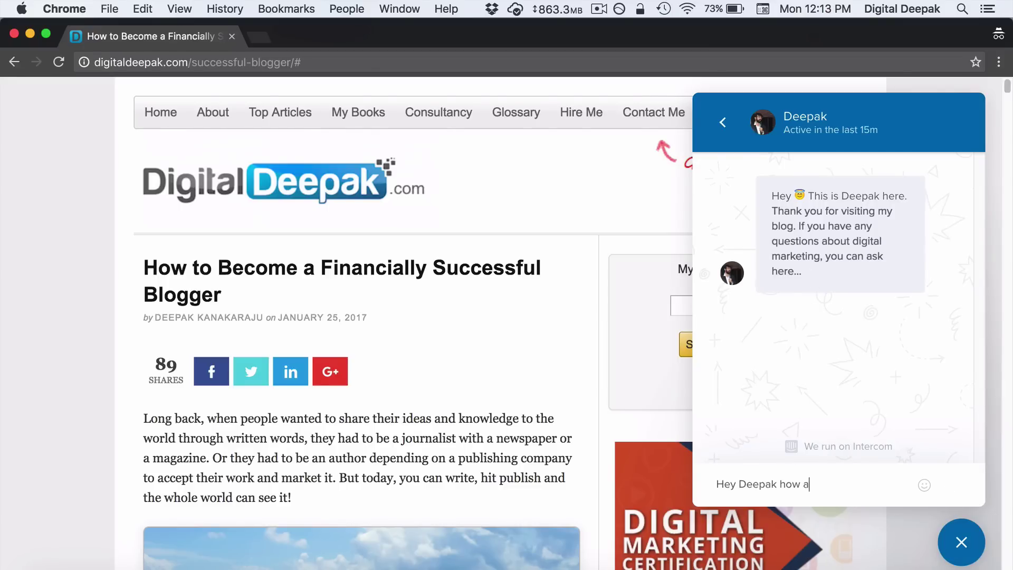
text(re you.)
key(Return)
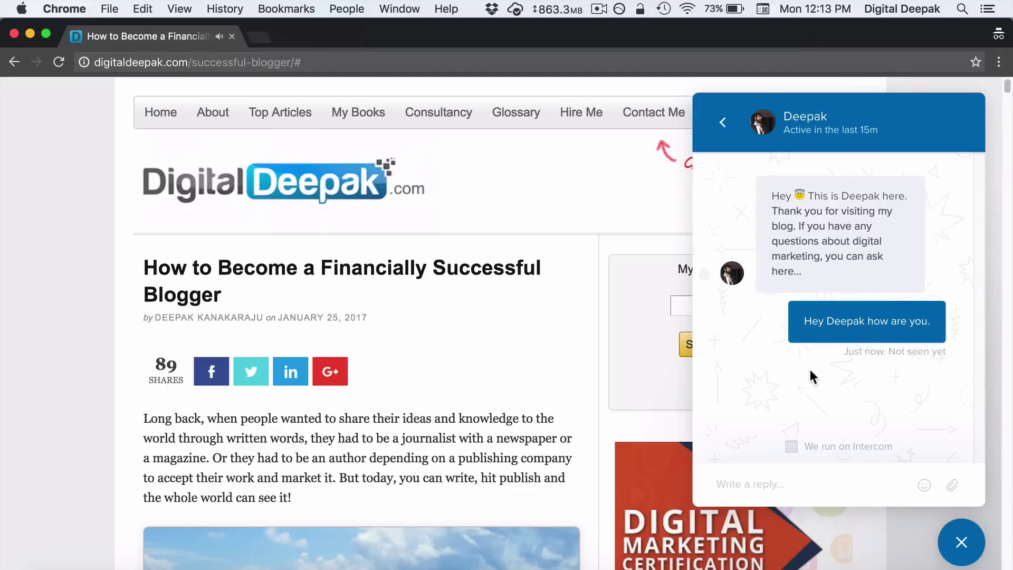
key(ctrl+Up)
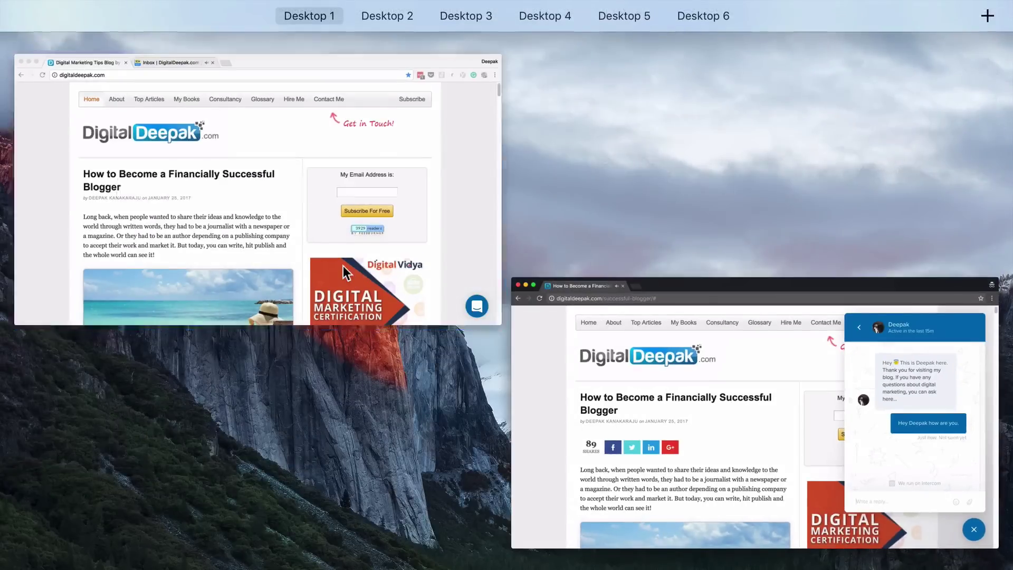
- Reply 'I am fine :)' to the Blue Helicopter from Bangalore conversation in the Intercom inbox
click(296, 60)
click(294, 36)
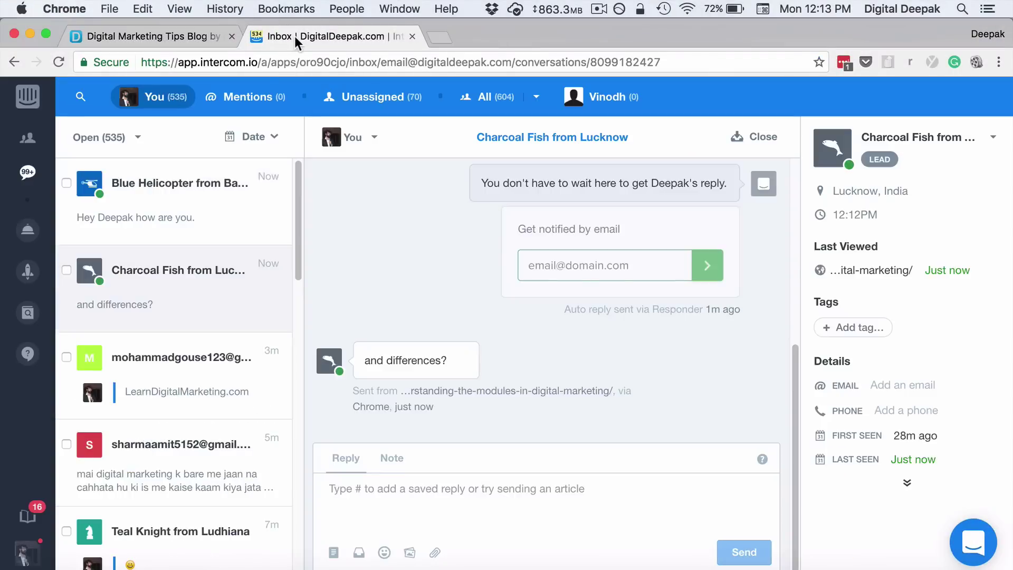
click(198, 189)
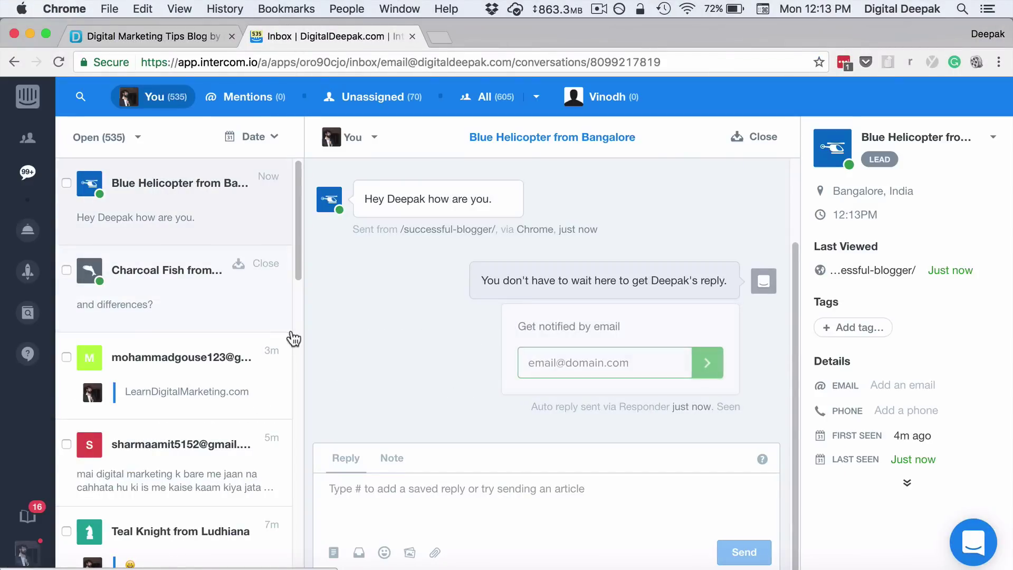
click(444, 496)
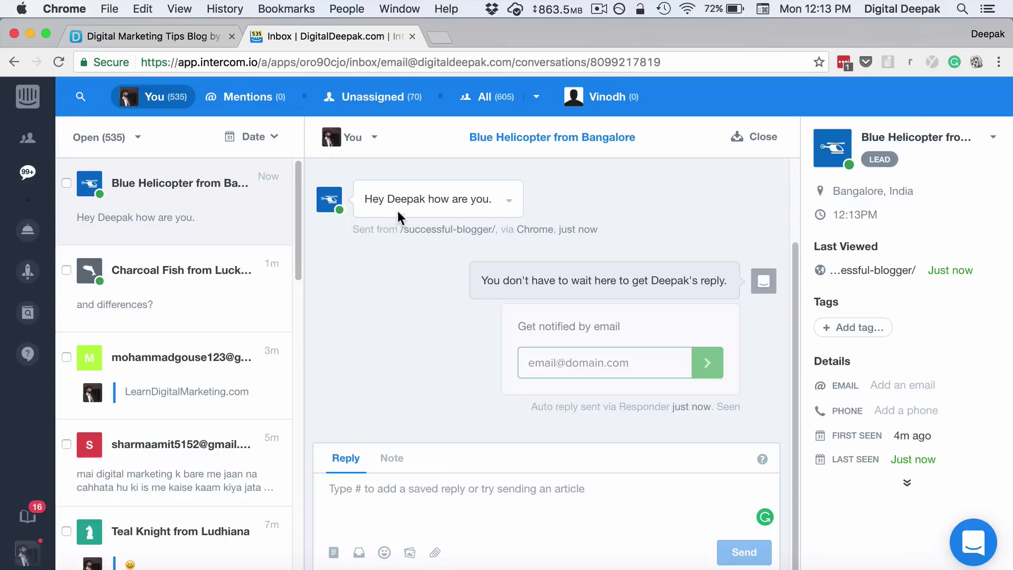
text(I)
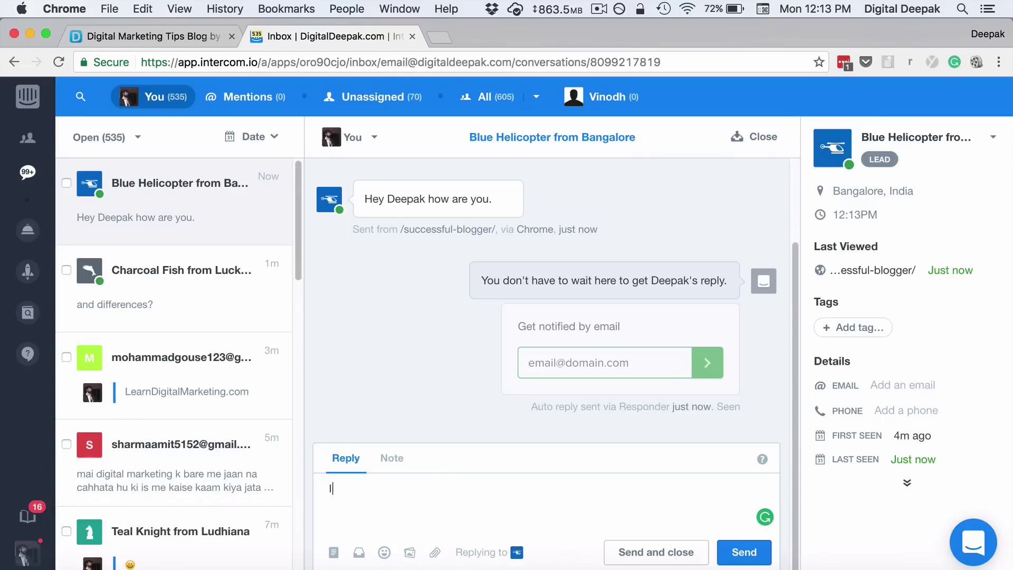
text( am fine :))
click(731, 549)
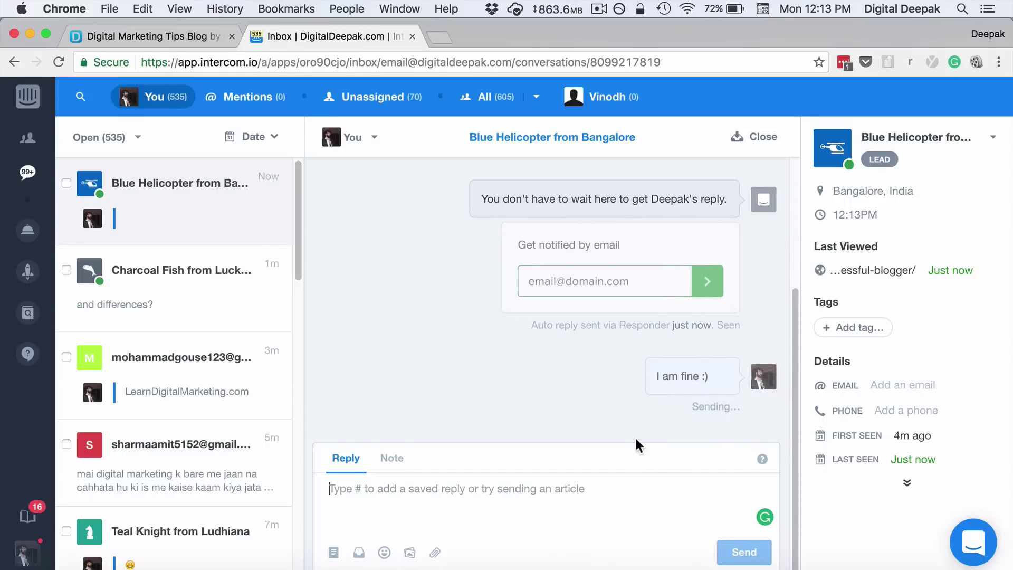
- Check the reply in the blog window, then go to Intercom's Acquire auto messages for visitors
key(ctrl+Up)
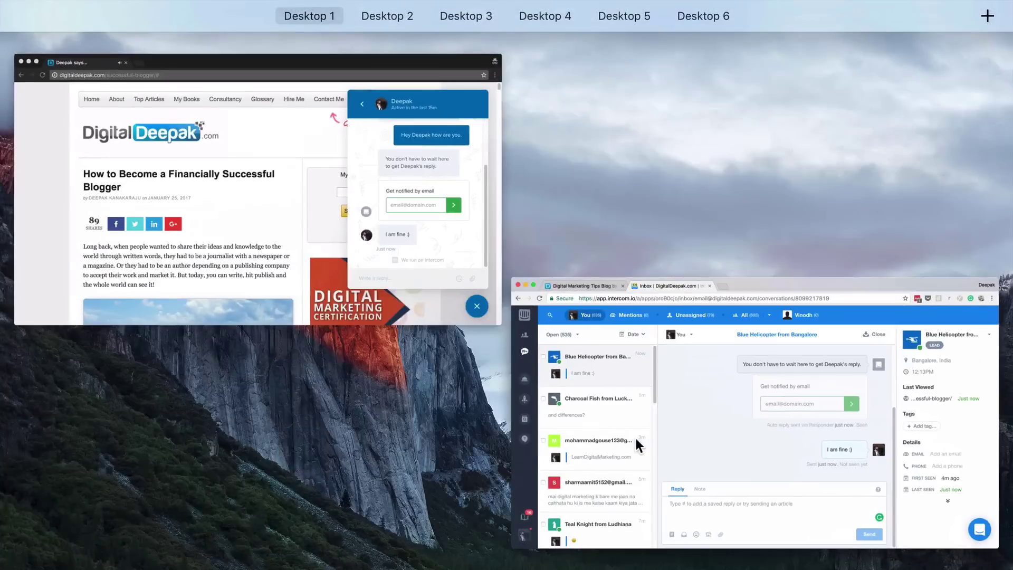
click(474, 267)
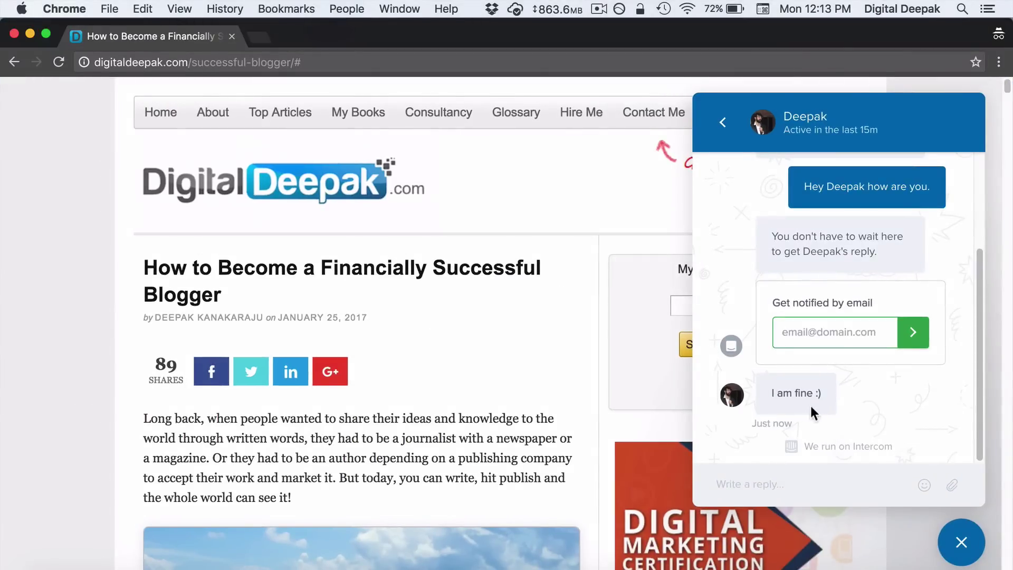
scroll(809, 354, up, 5)
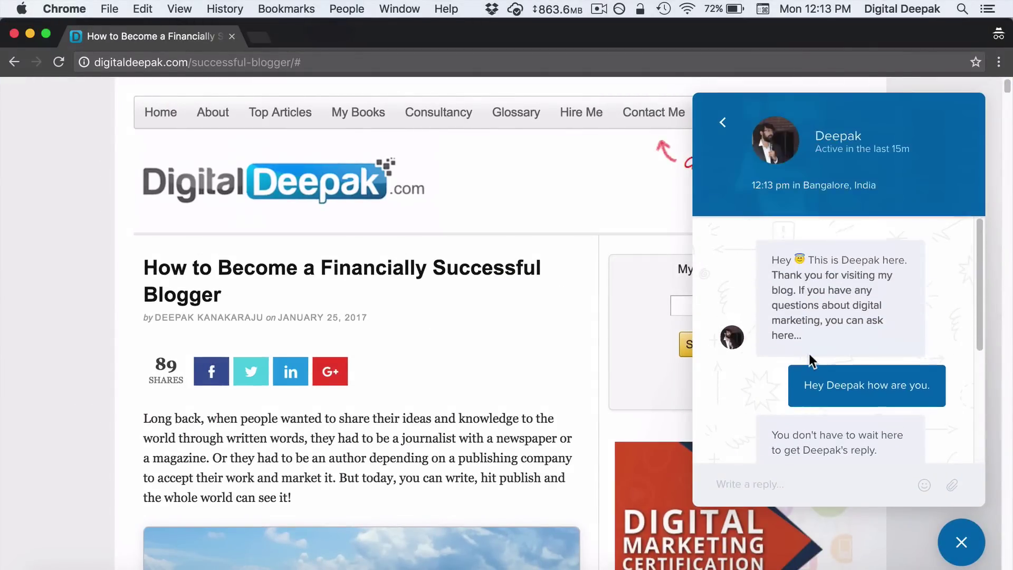
scroll(809, 353, down, 5)
key(ctrl+Up)
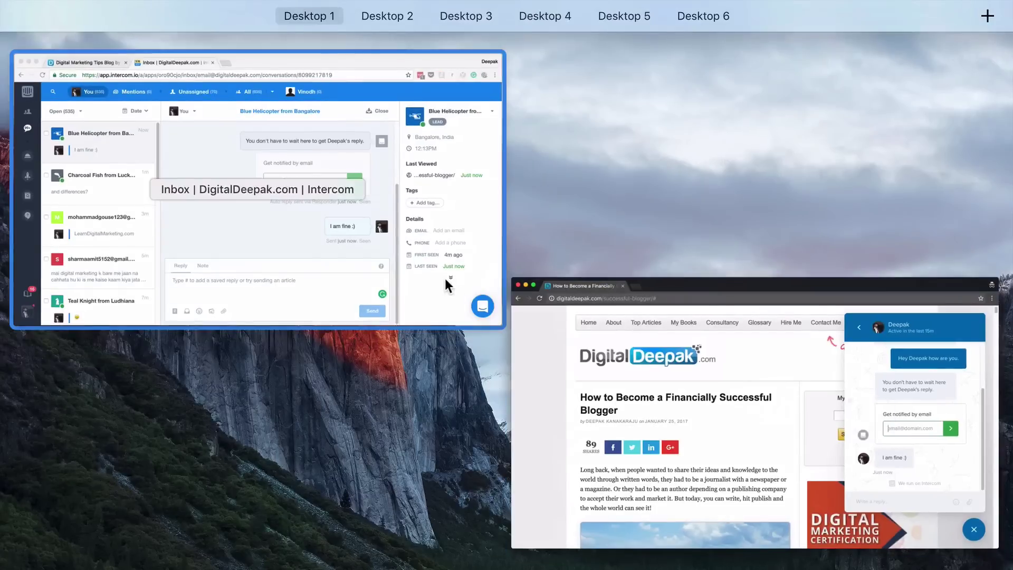
click(445, 280)
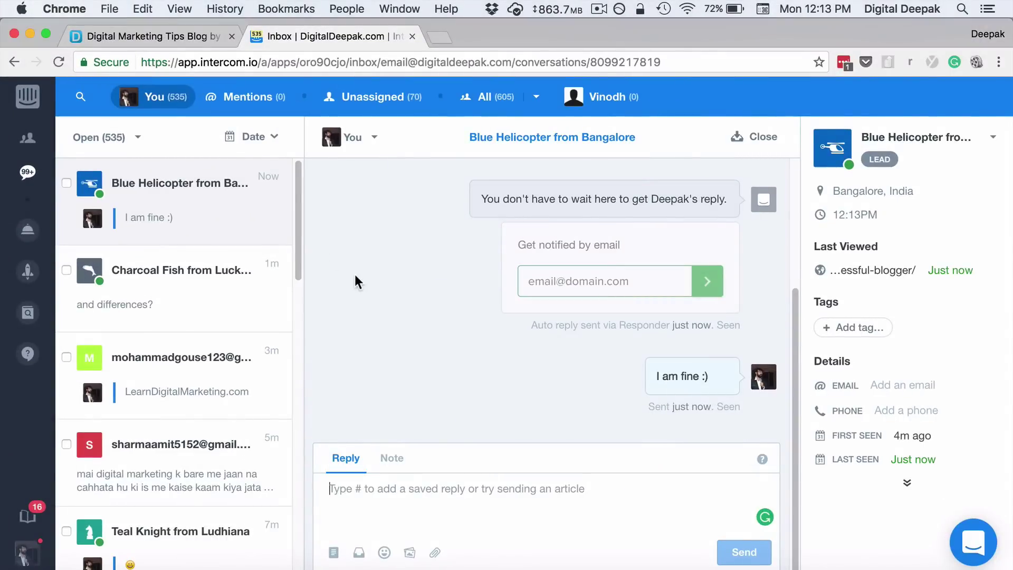
click(35, 233)
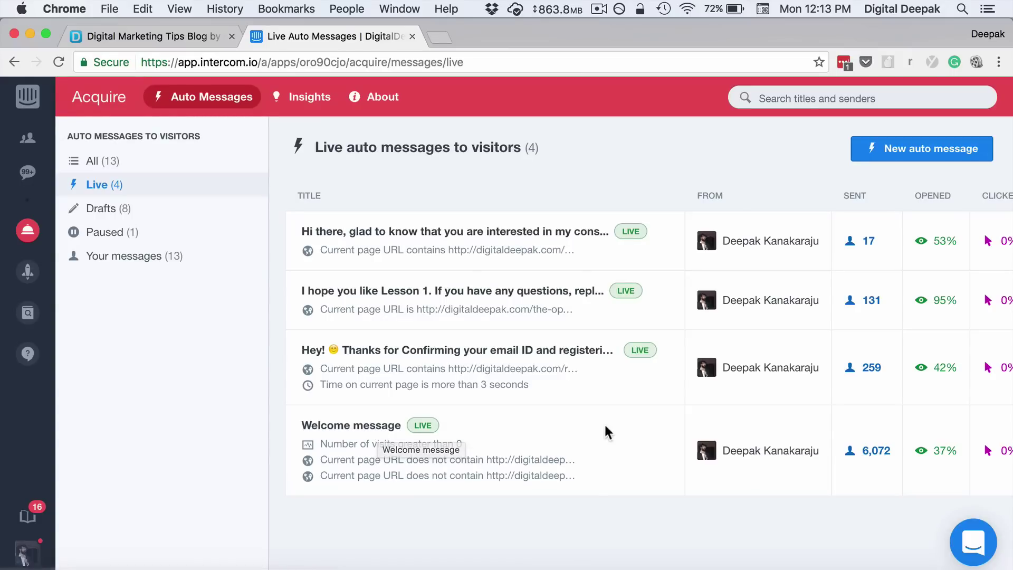
- Review live message stats: Welcome message 6,072 sent and 37% opened, last row 11% replied
scroll(603, 422, right, 5)
scroll(605, 426, right, 4)
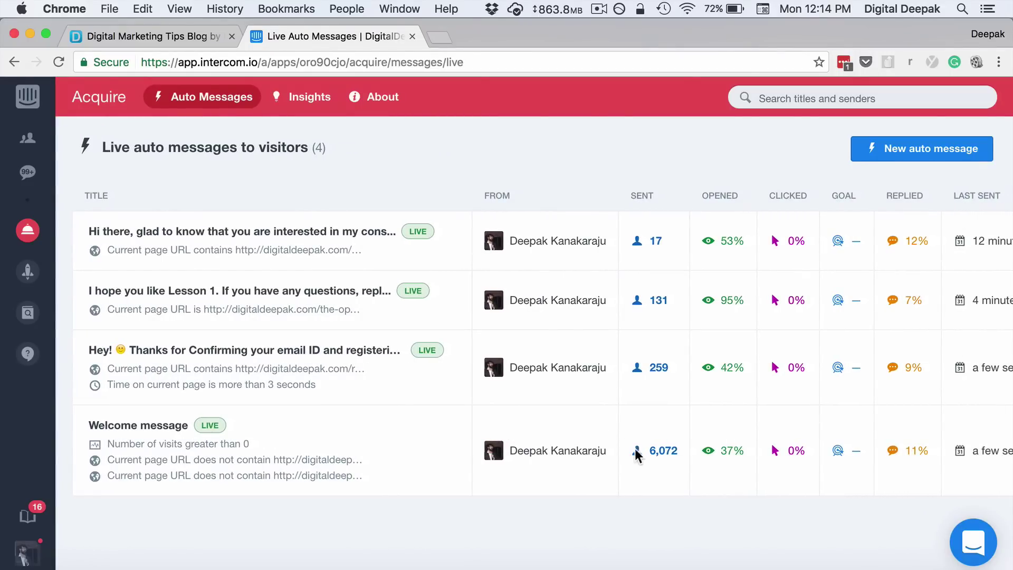
drag(648, 451, 682, 450)
click(675, 514)
drag(723, 449, 745, 450)
click(732, 507)
scroll(732, 508, right, 5)
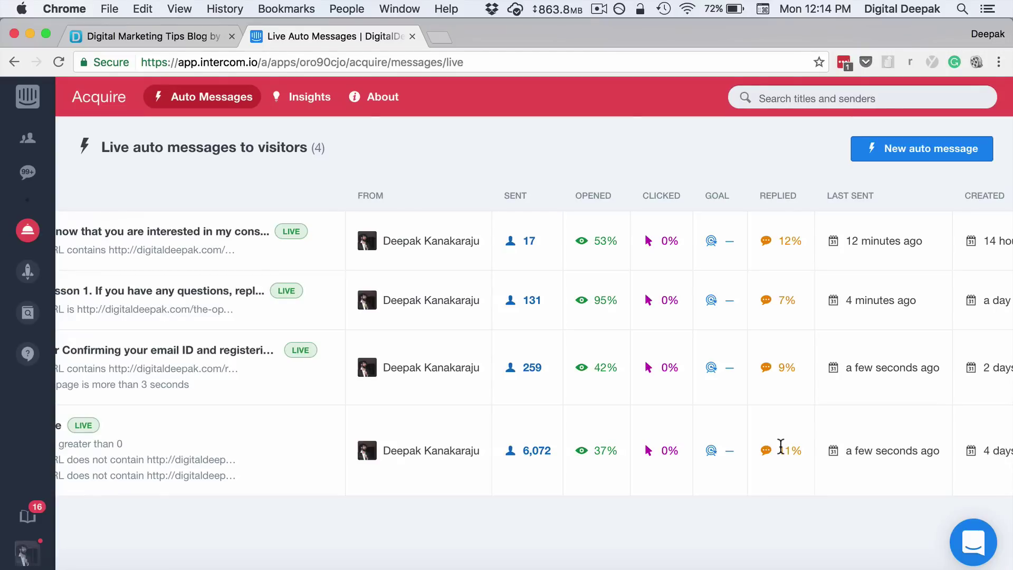
drag(779, 451, 795, 452)
click(762, 490)
scroll(762, 490, left, 5)
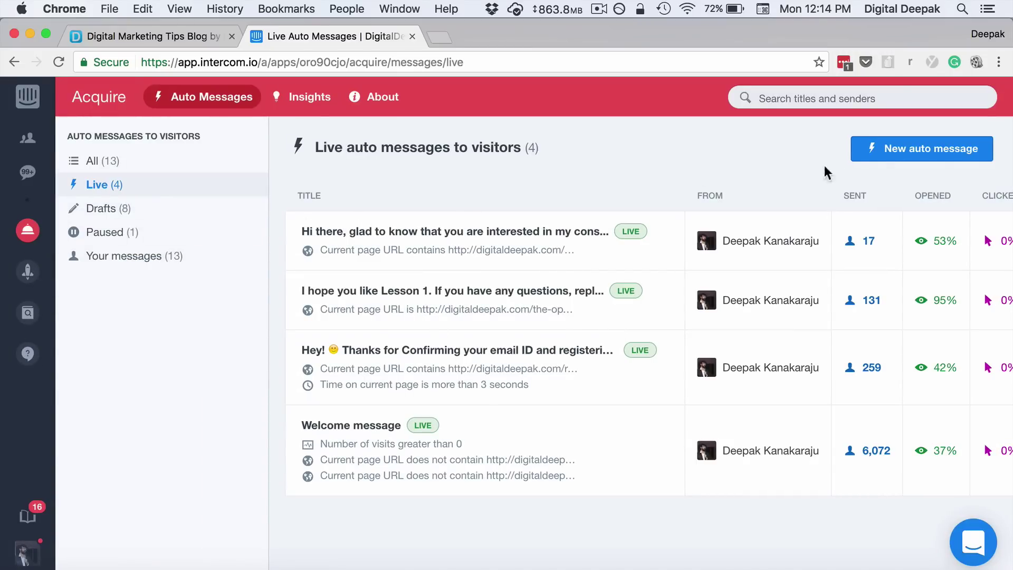
- Start a new visitor auto message and browse person data attributes for an audience rule
click(902, 159)
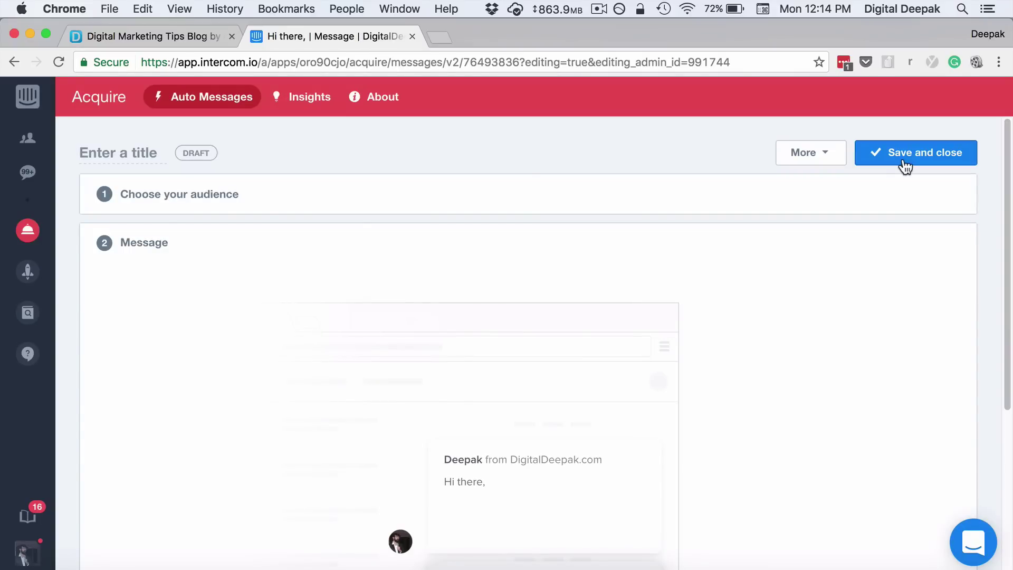
click(444, 207)
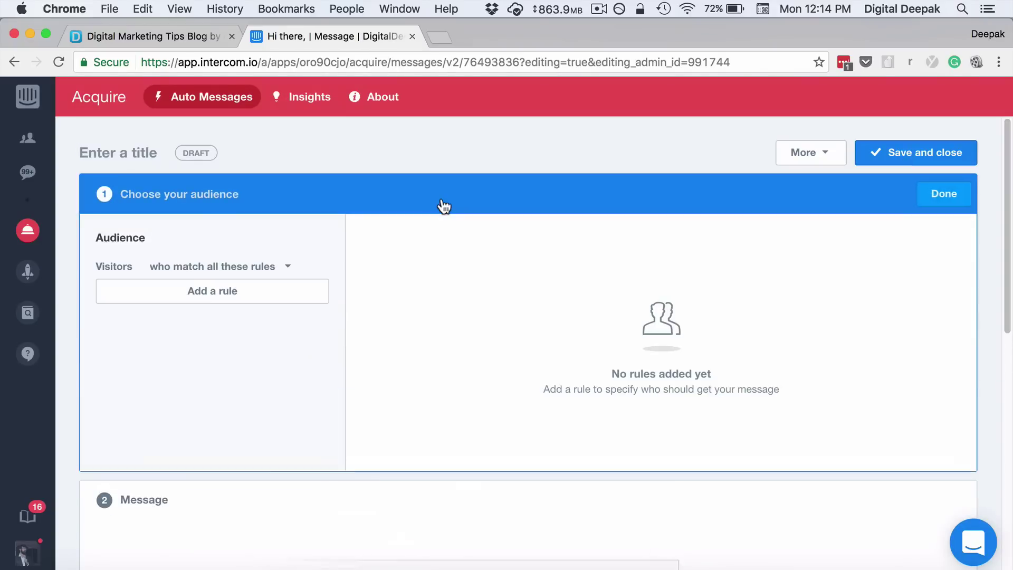
click(210, 296)
scroll(211, 299, down, 1)
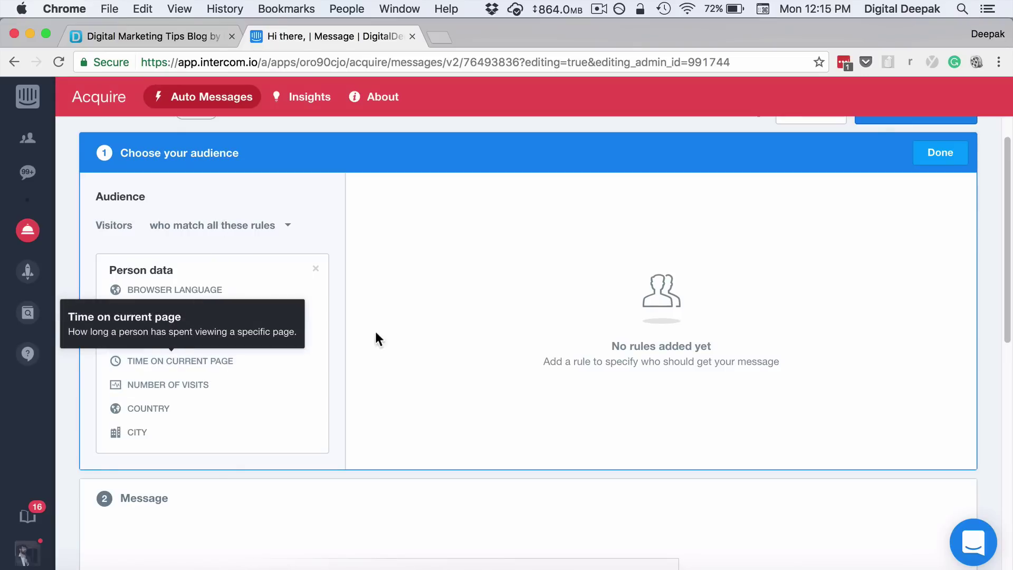
scroll(377, 334, down, 2)
scroll(376, 337, down, 5)
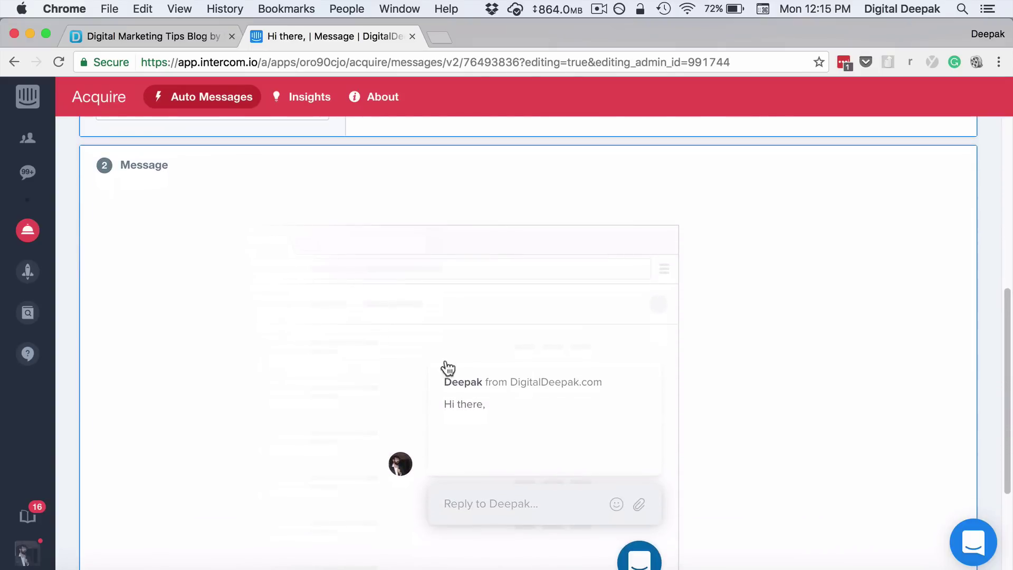
scroll(510, 403, up, 2)
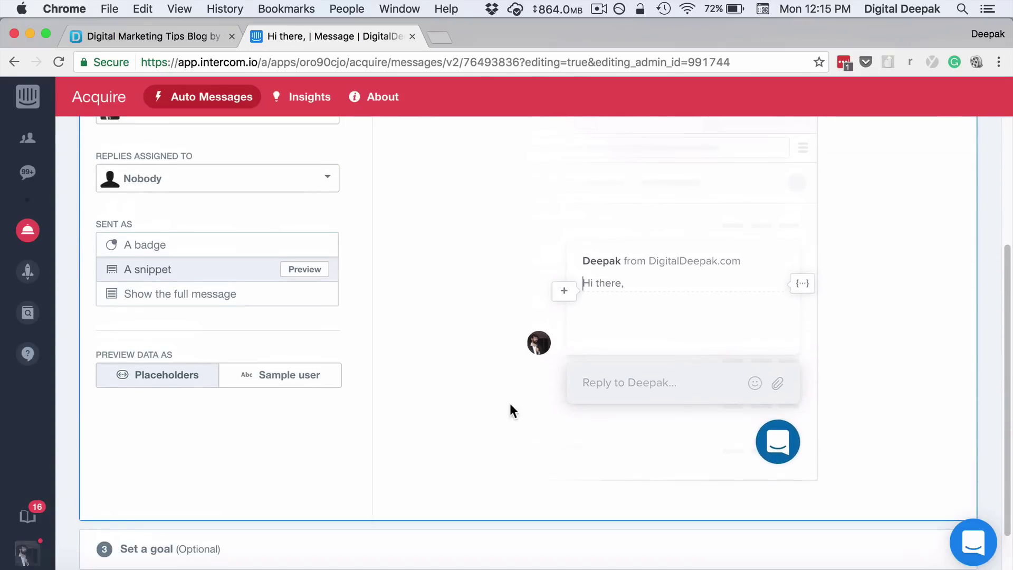
- Preview the badge and snippet styles, then set the message to show the full message
click(226, 244)
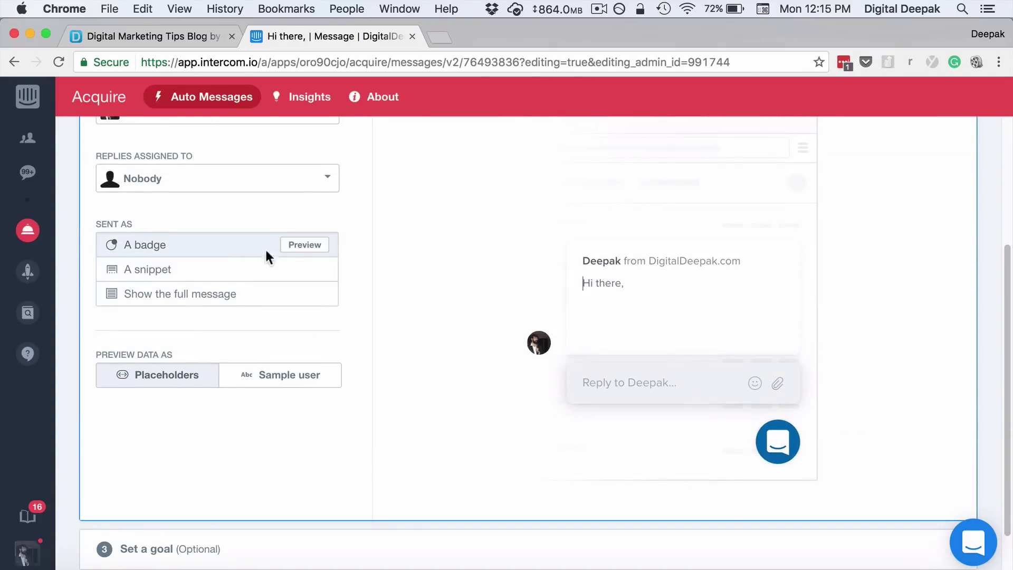
click(312, 247)
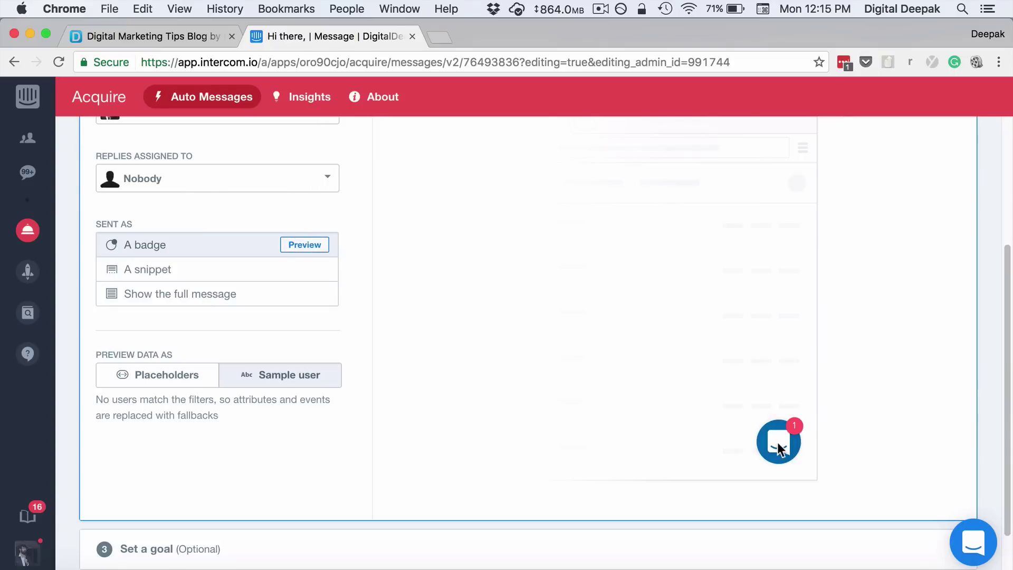
scroll(670, 411, up, 2)
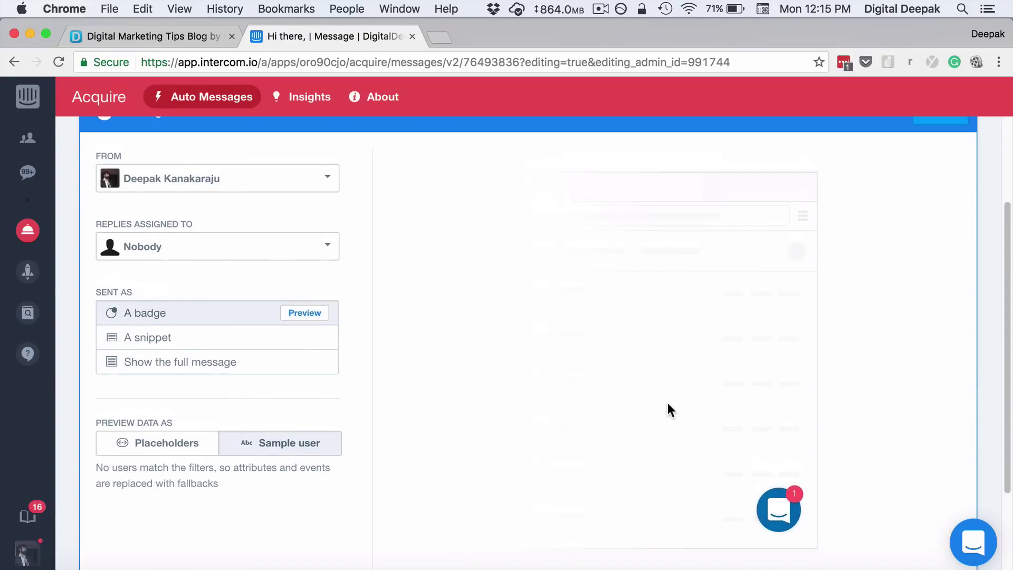
click(298, 316)
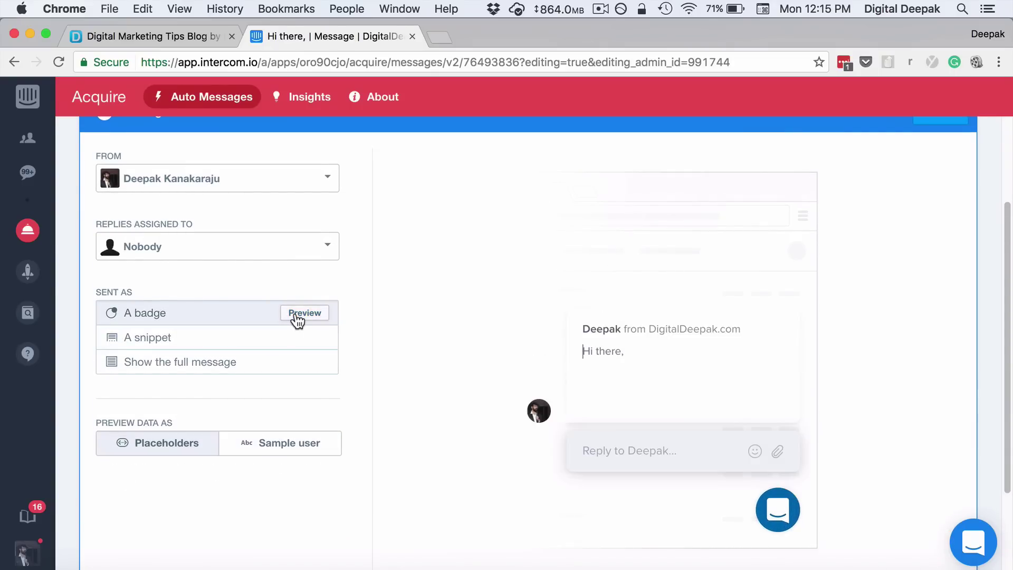
click(294, 341)
click(317, 342)
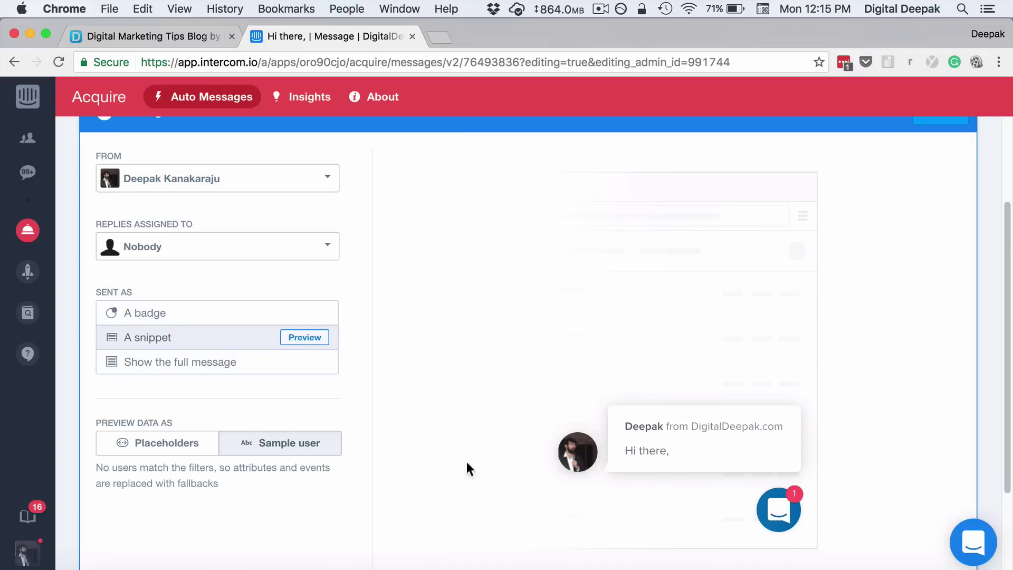
click(316, 344)
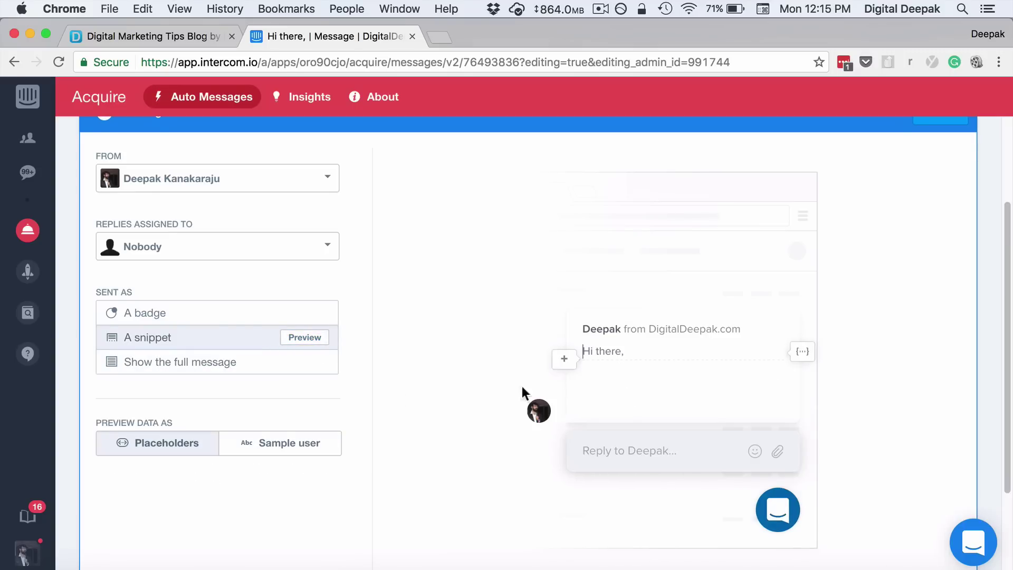
click(259, 363)
click(299, 363)
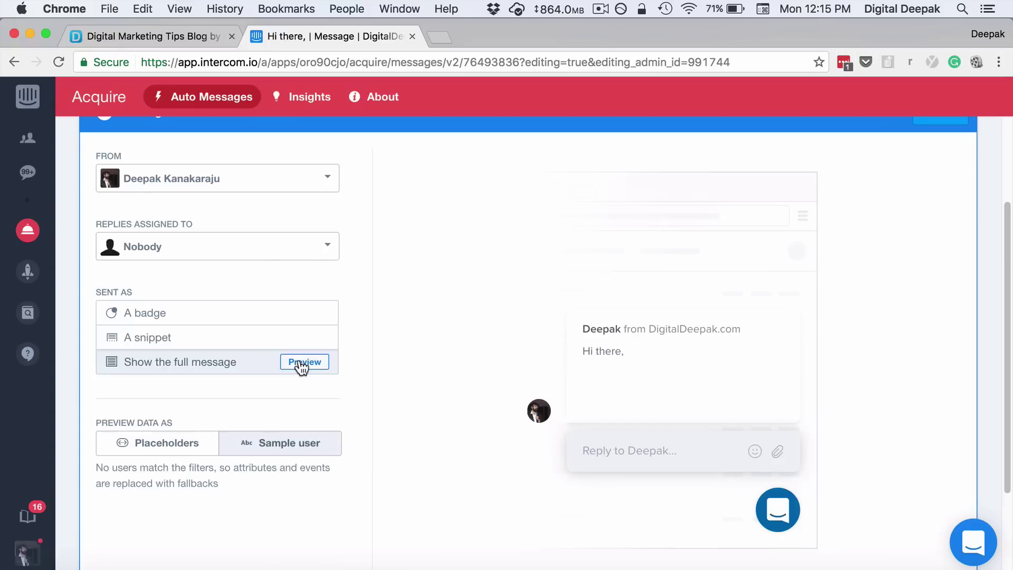
- Open the goal settings and move on to reviewing the message
scroll(436, 427, down, 5)
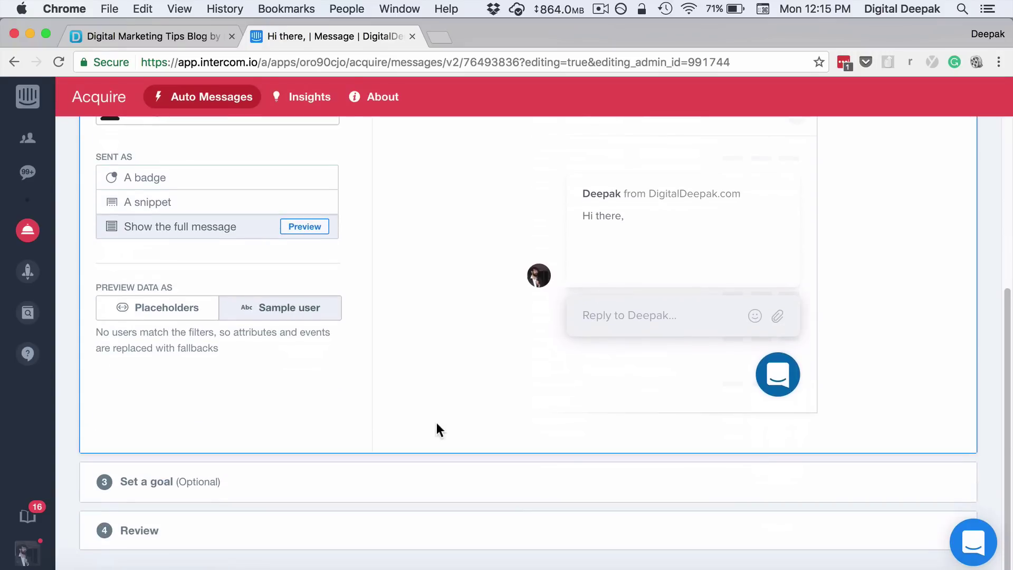
click(448, 486)
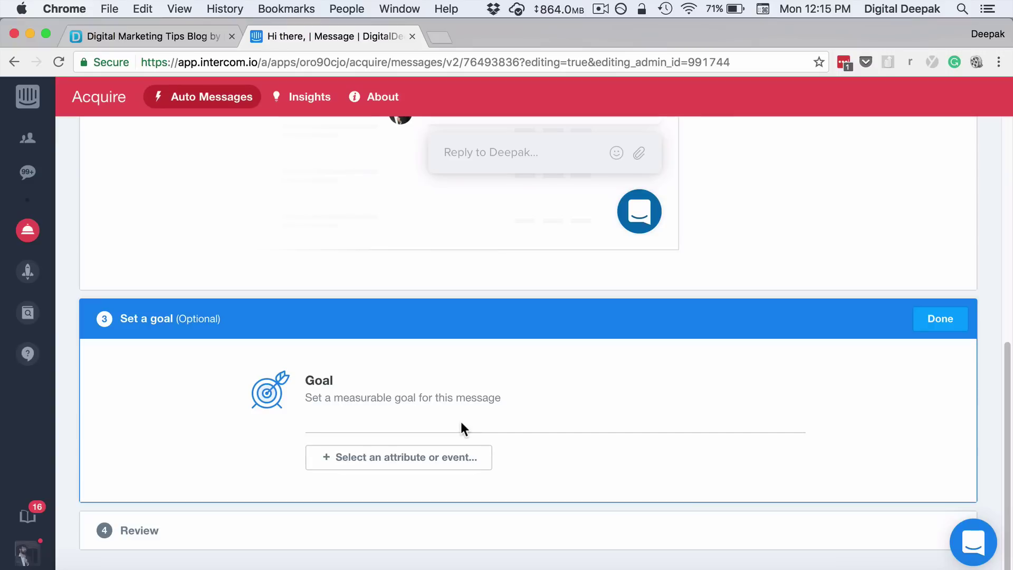
click(475, 531)
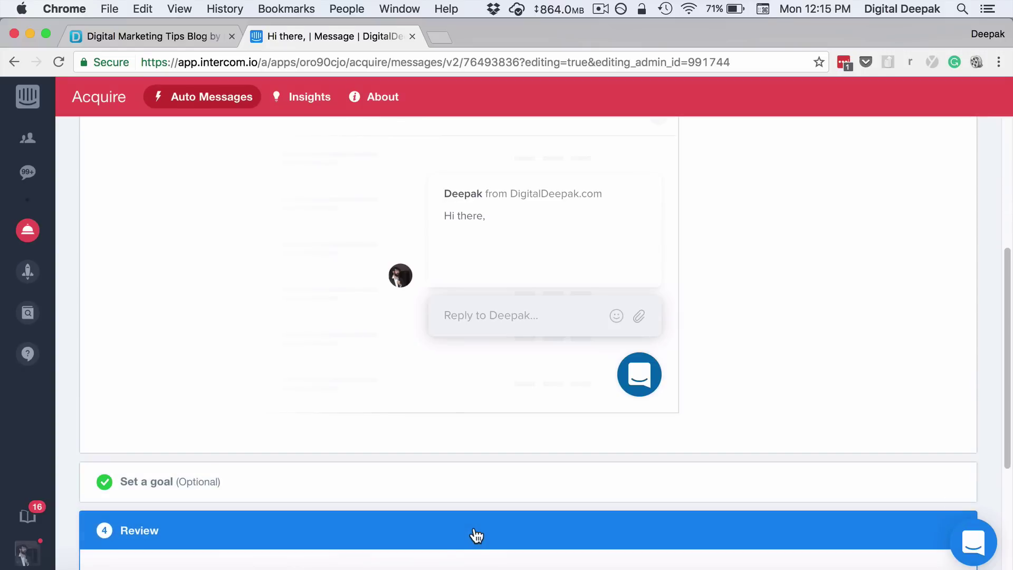
scroll(476, 535, up, 10)
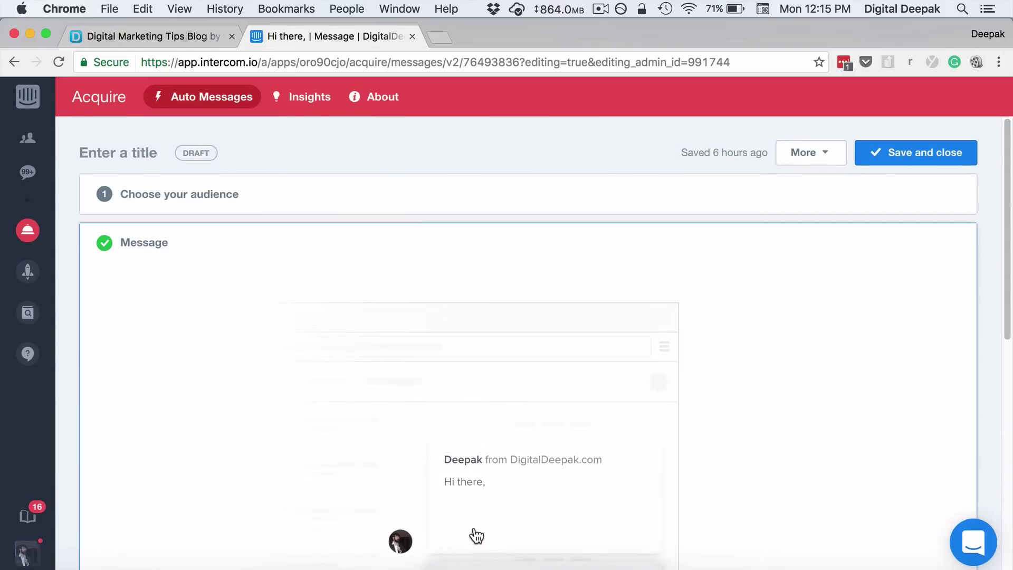
- Save the draft and open the live user message 'Thanks for Visiting' (313 sent, 29% opened, 6% replied)
click(872, 163)
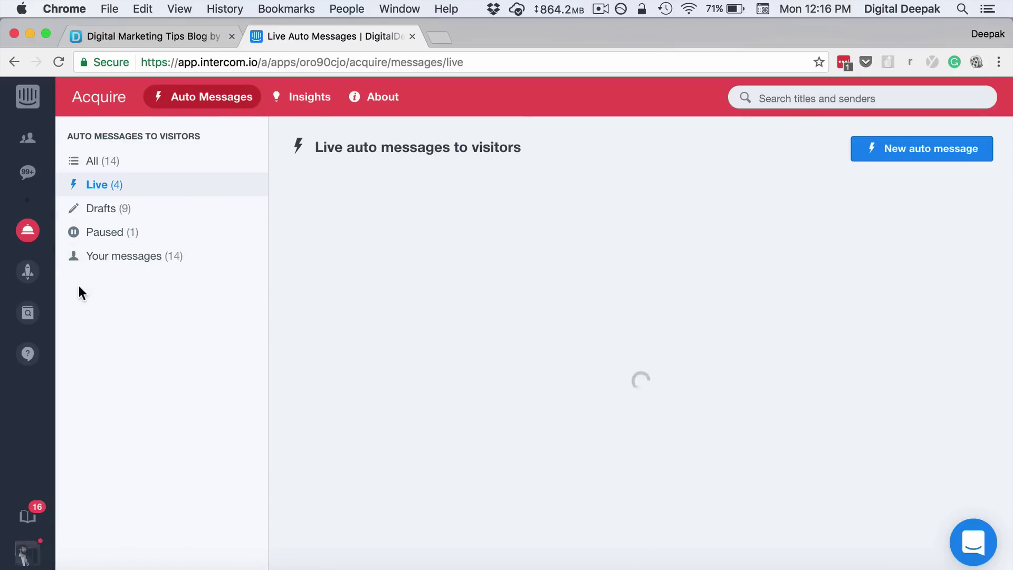
click(36, 278)
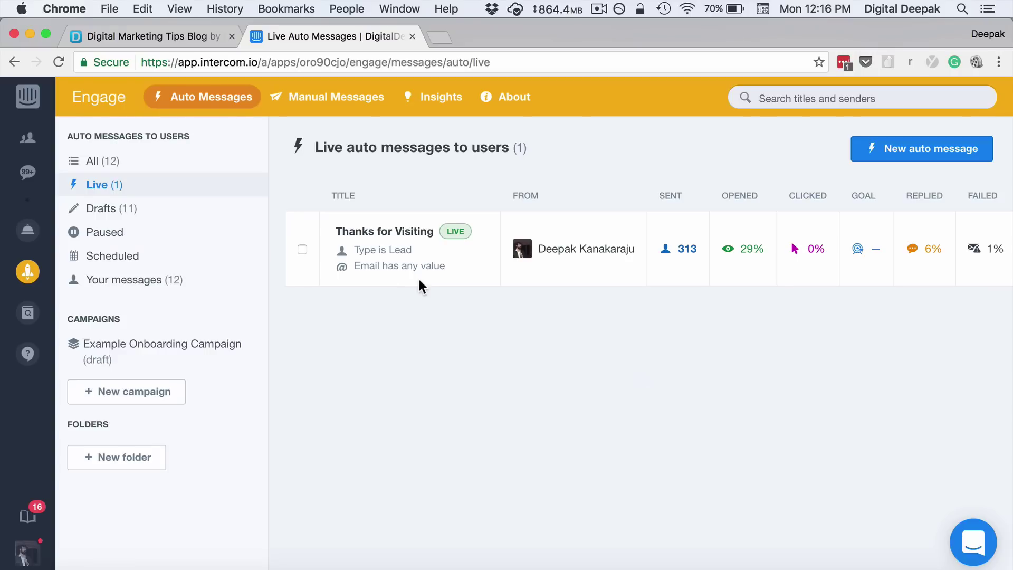
click(394, 239)
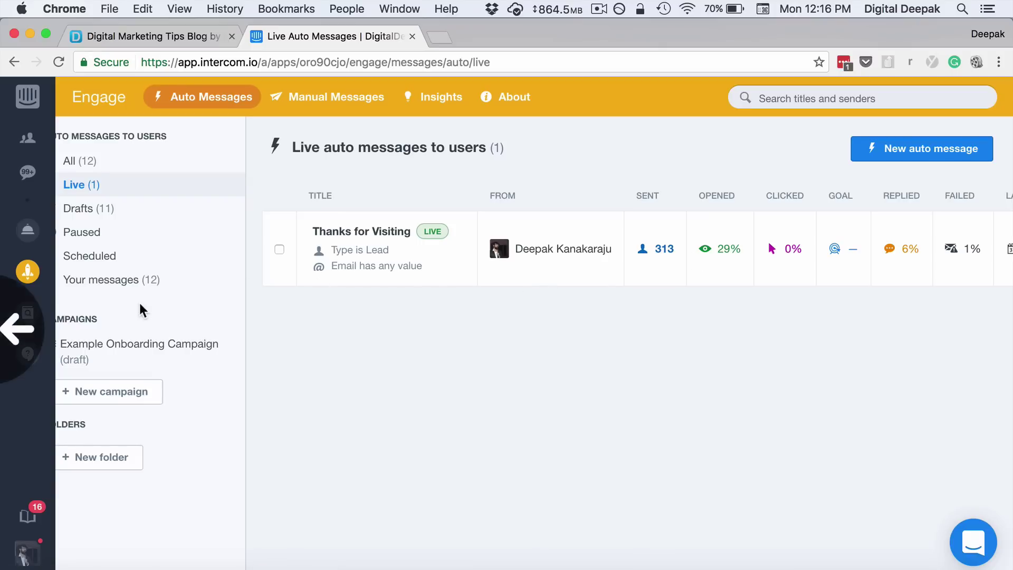
- Browse the Educate articles, then scroll Resolve insights showing 26 new conversations in 28 days
click(29, 317)
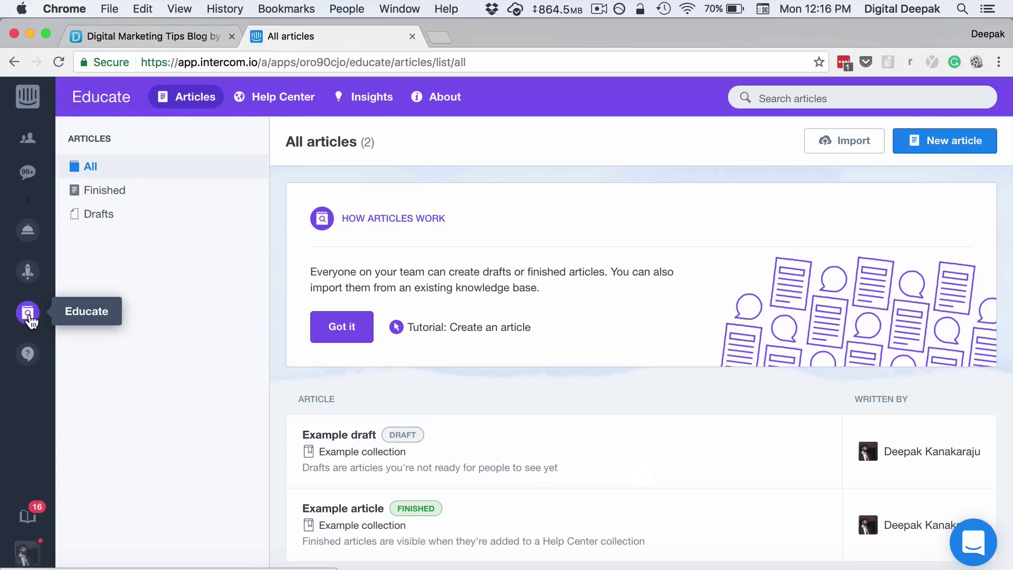
click(29, 355)
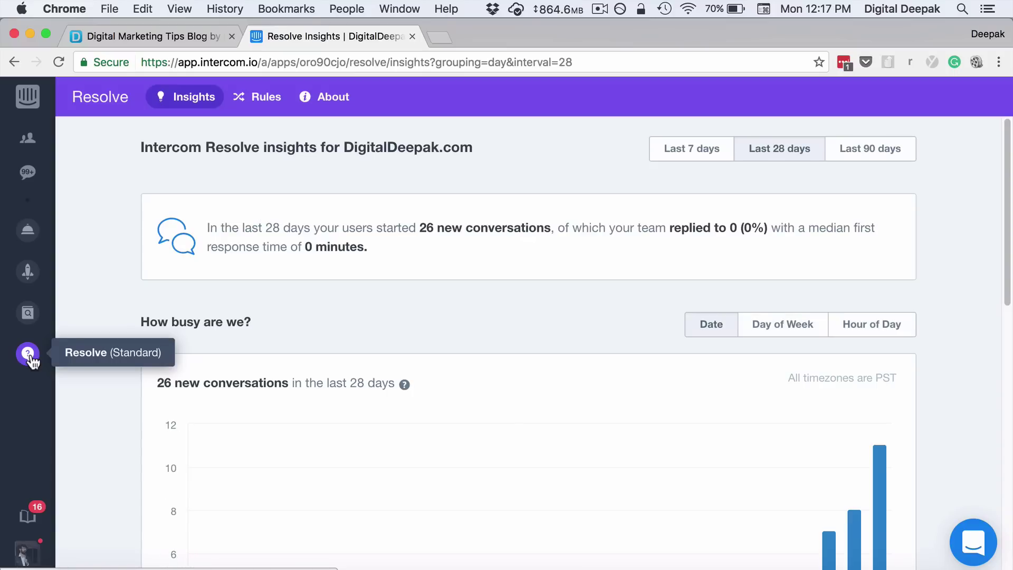
scroll(310, 296, down, 5)
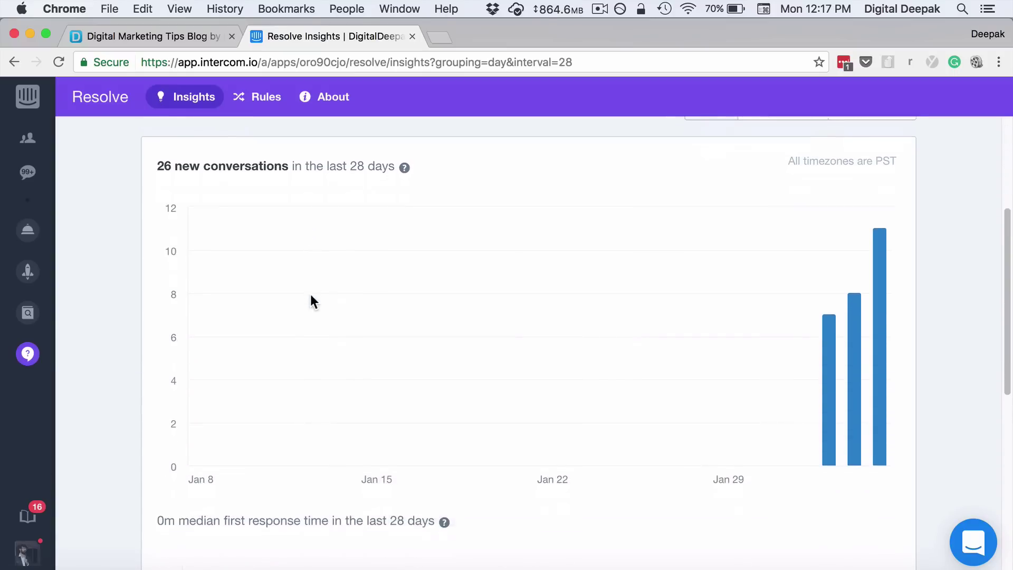
scroll(311, 301, down, 7)
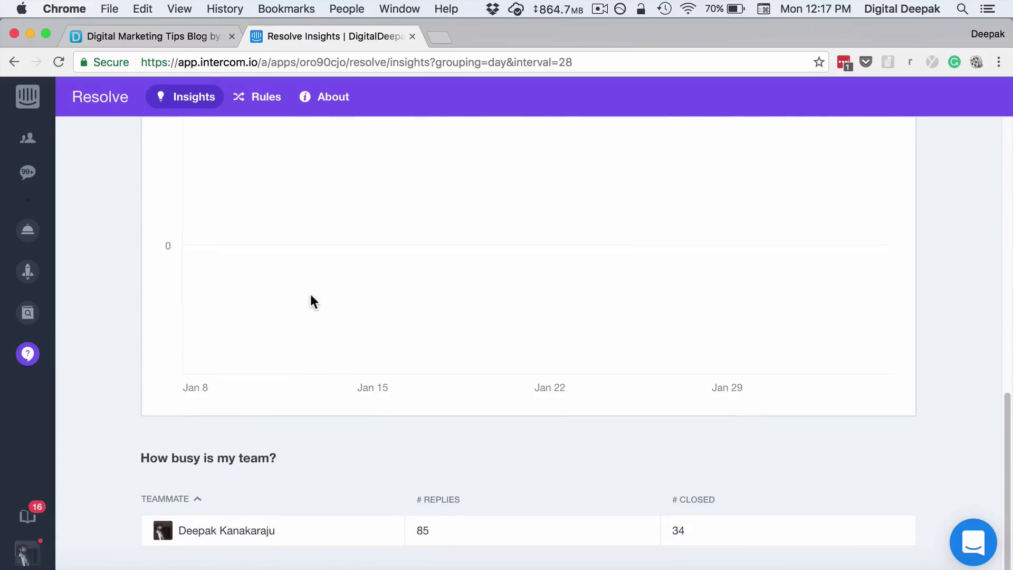
scroll(312, 301, up, 6)
scroll(310, 294, up, 5)
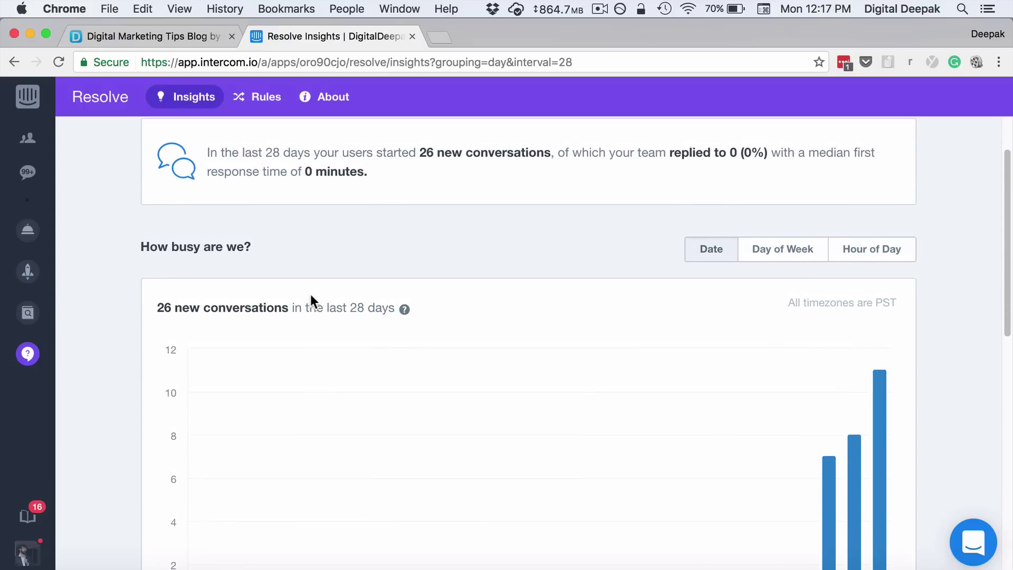
scroll(118, 267, up, 2)
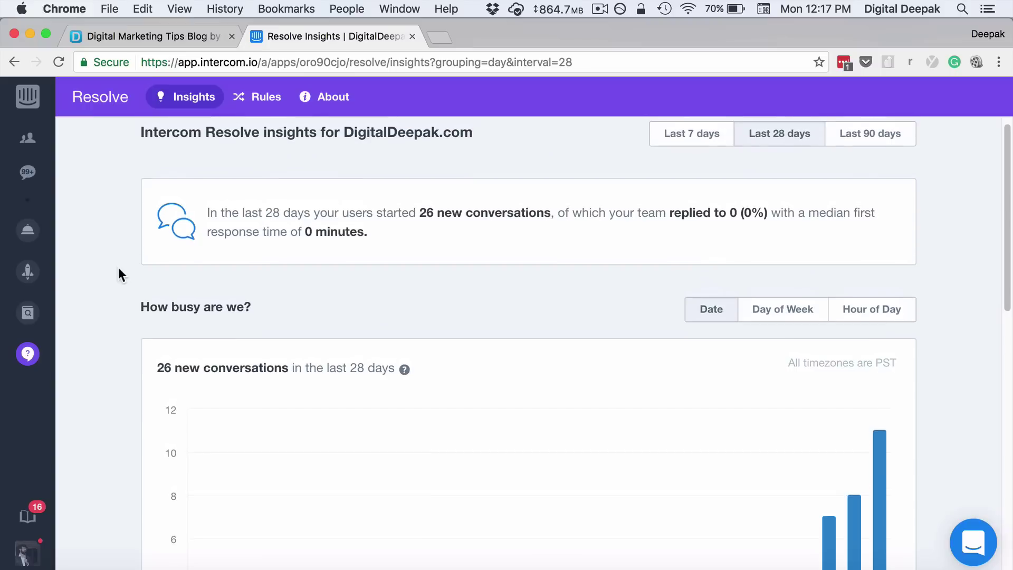
scroll(118, 267, up, 1)
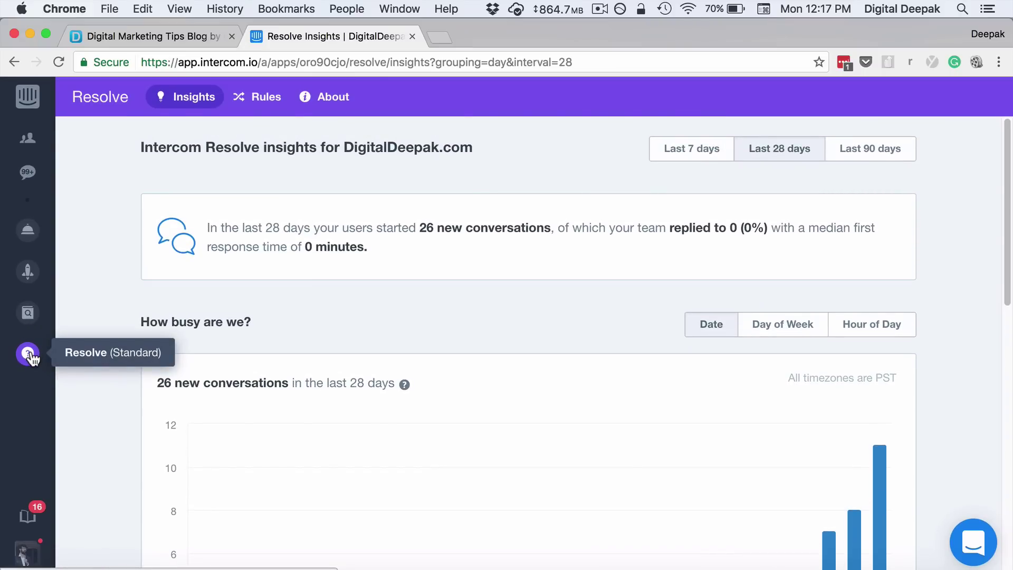
- Open Intercom's visitor auto messages, then the DigitalDeepak.com consultancy page in the blog window
click(33, 228)
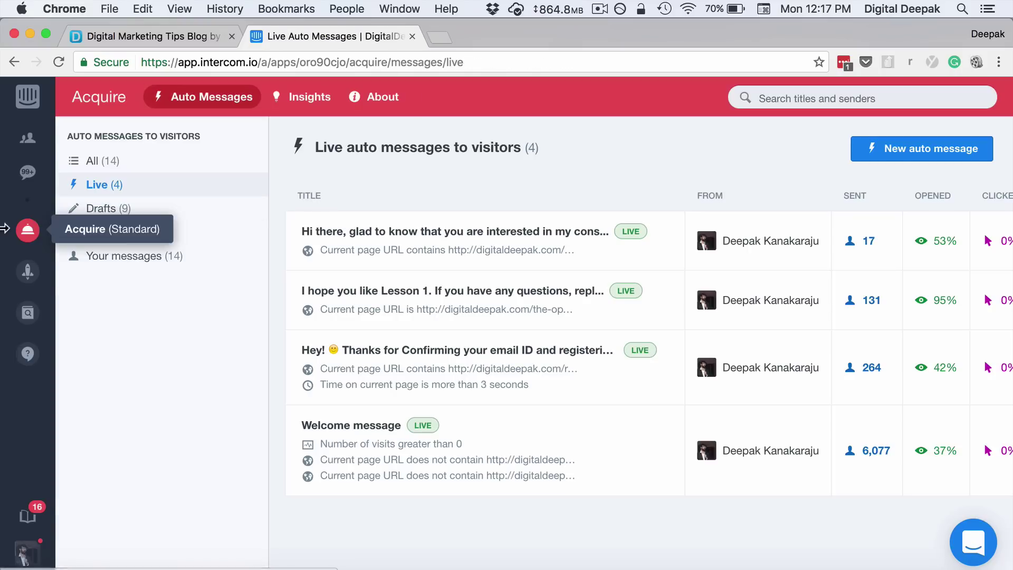
key(ctrl+Up)
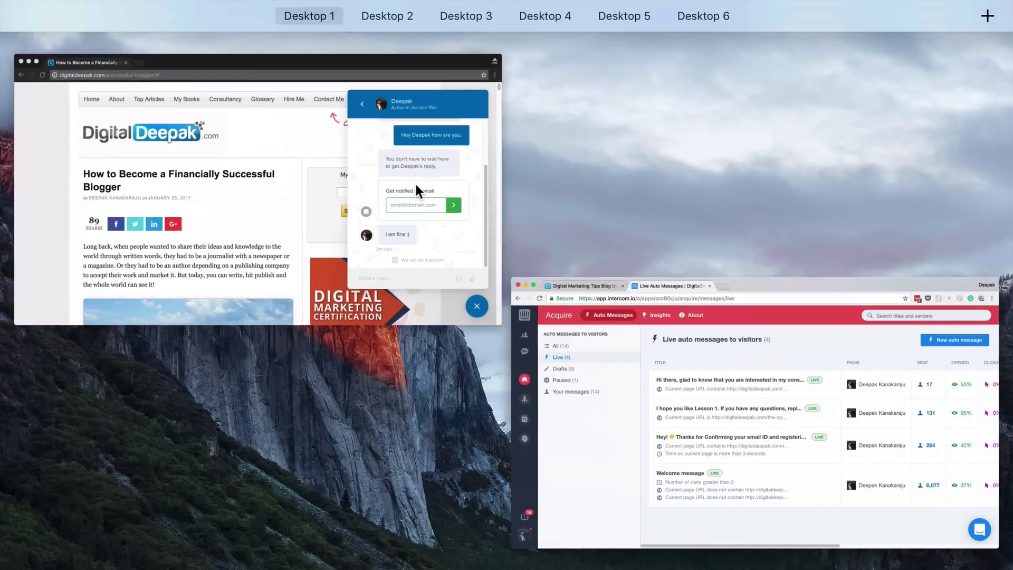
click(450, 249)
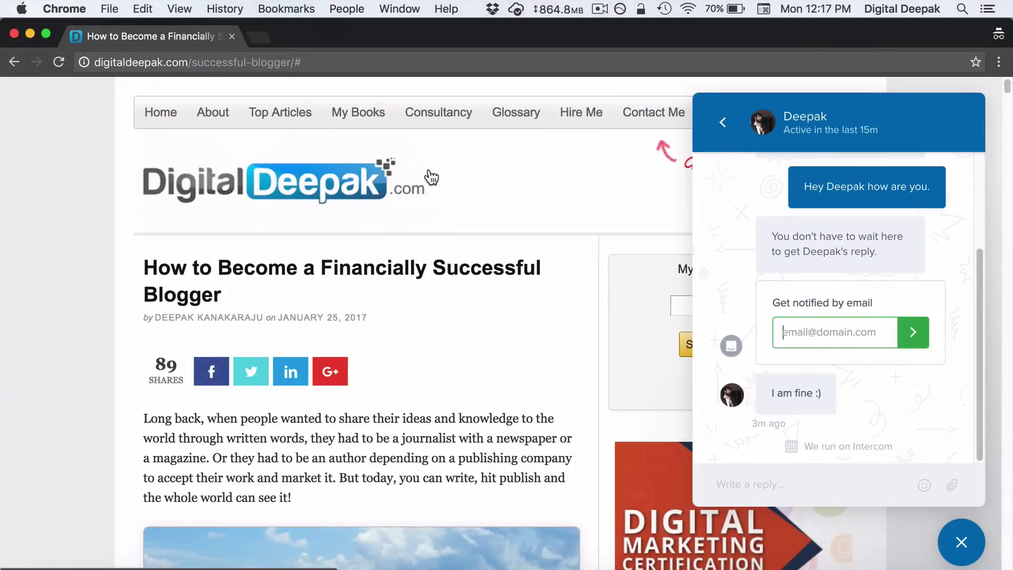
click(420, 122)
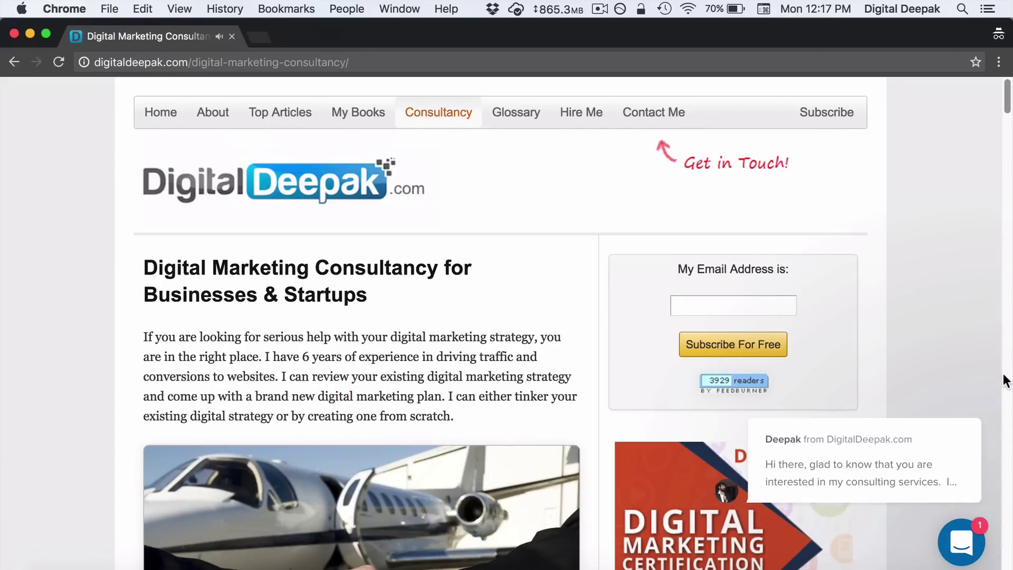
- Read the full consultancy chat greeting, close it, and close the website window
scroll(1005, 380, down, 6)
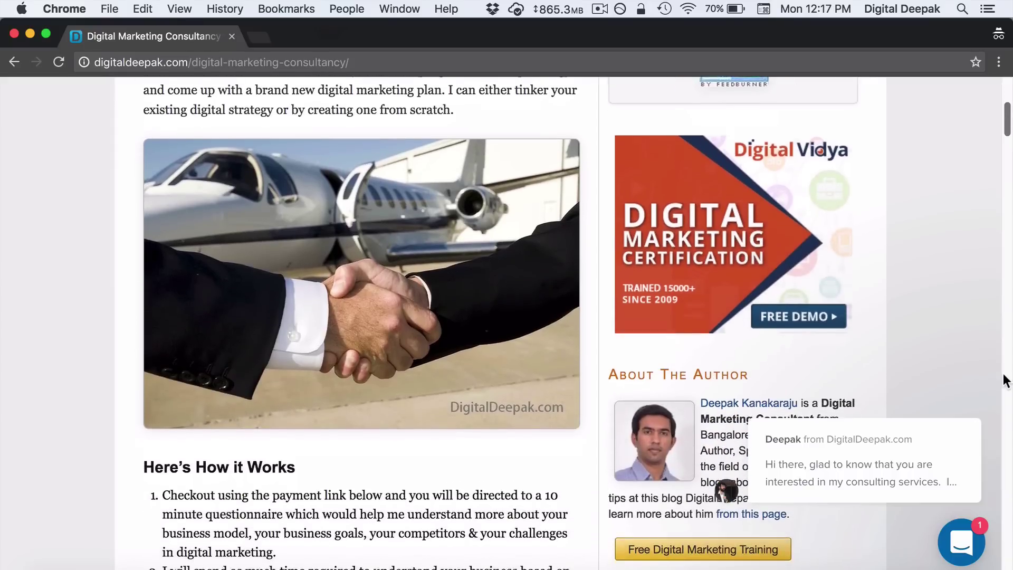
mouse_move(970, 414)
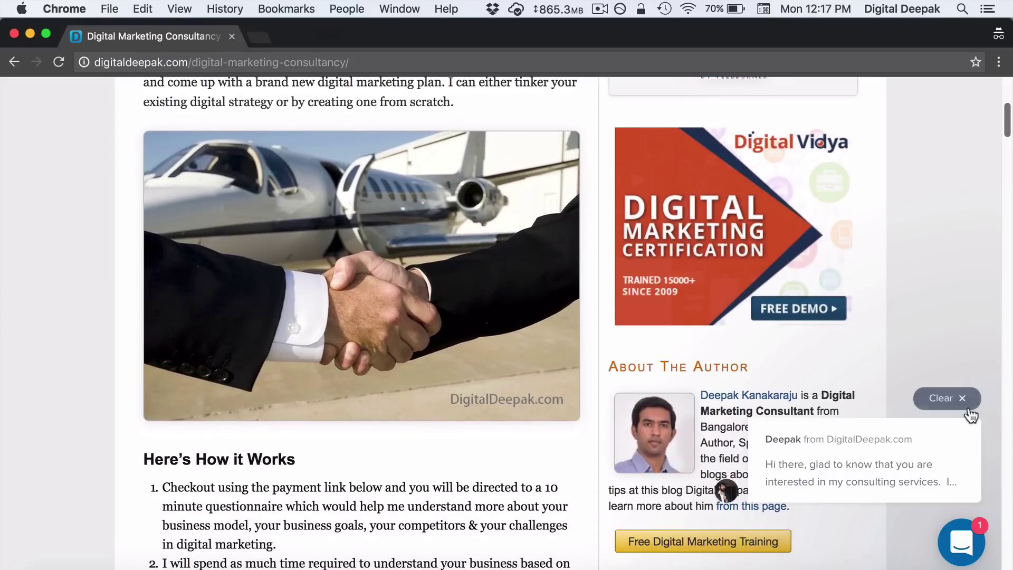
click(899, 471)
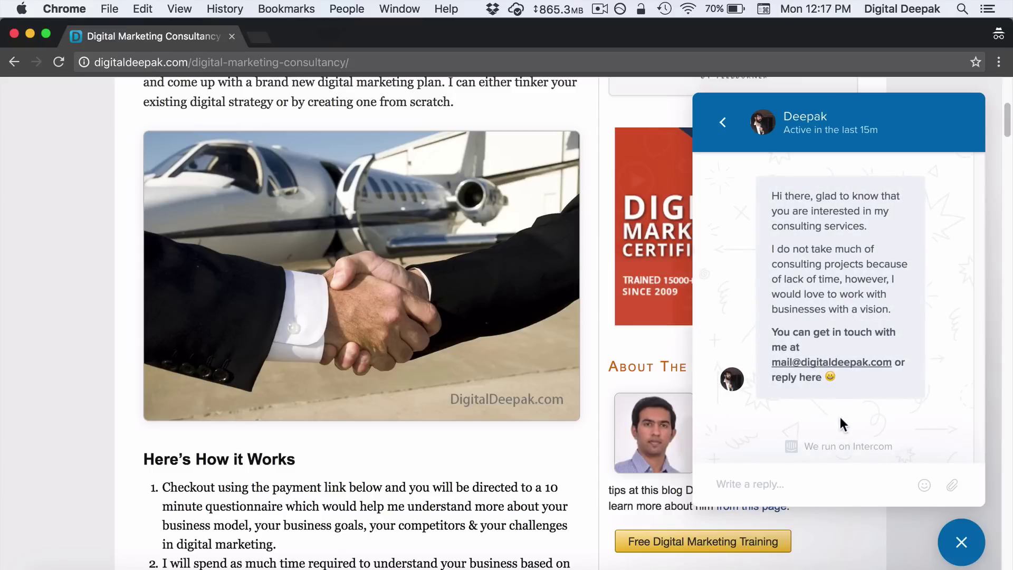
scroll(521, 282, down, 10)
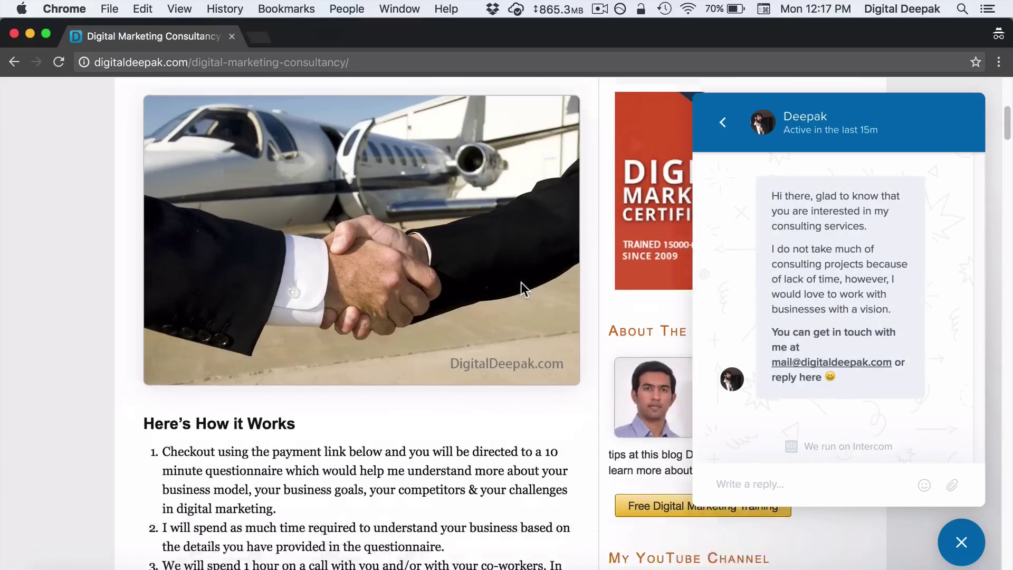
scroll(521, 288, up, 2)
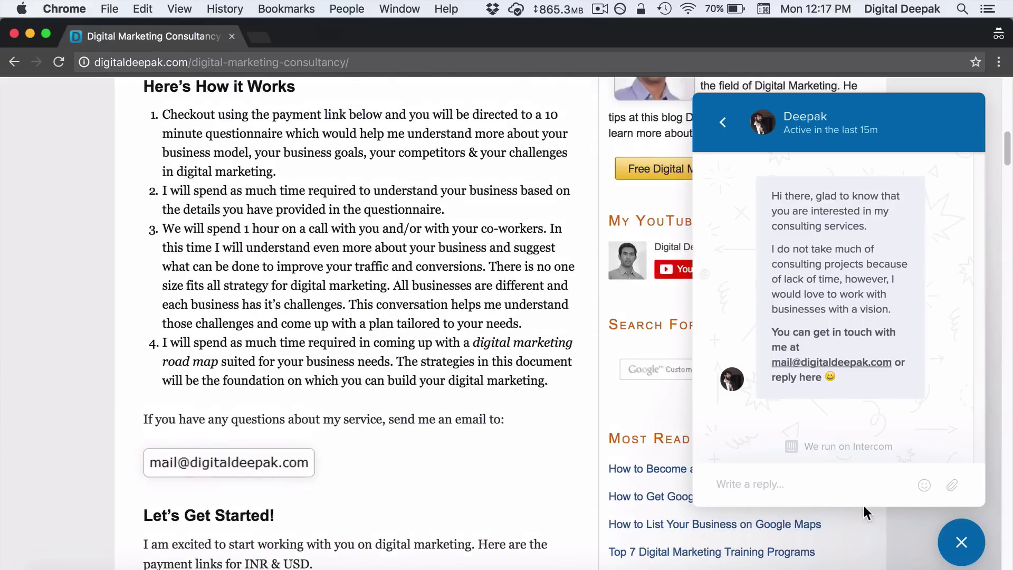
click(956, 543)
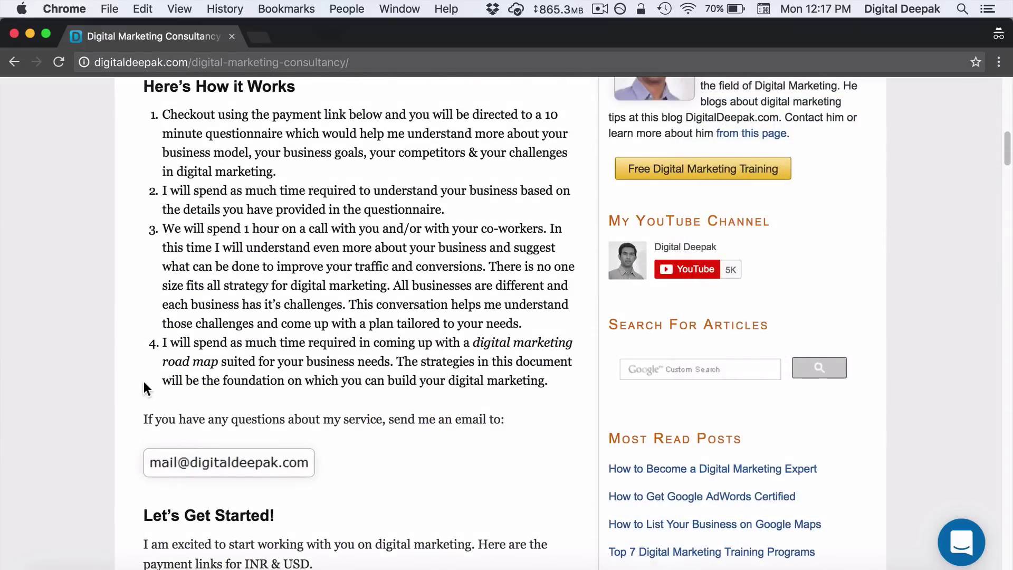
scroll(142, 384, up, 12)
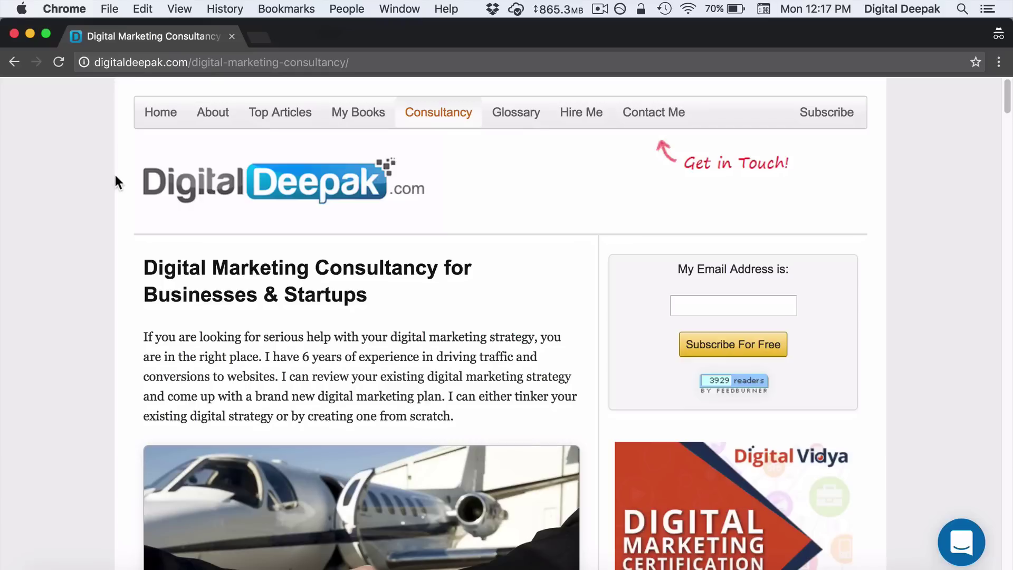
click(231, 37)
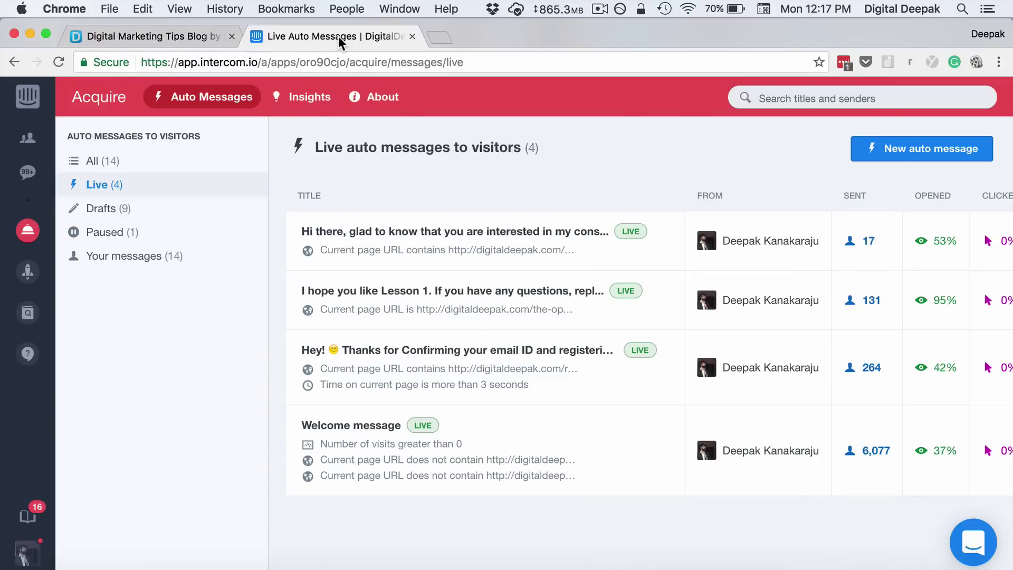
- Show all 670 leads in People, then go to the conversations inbox
click(33, 154)
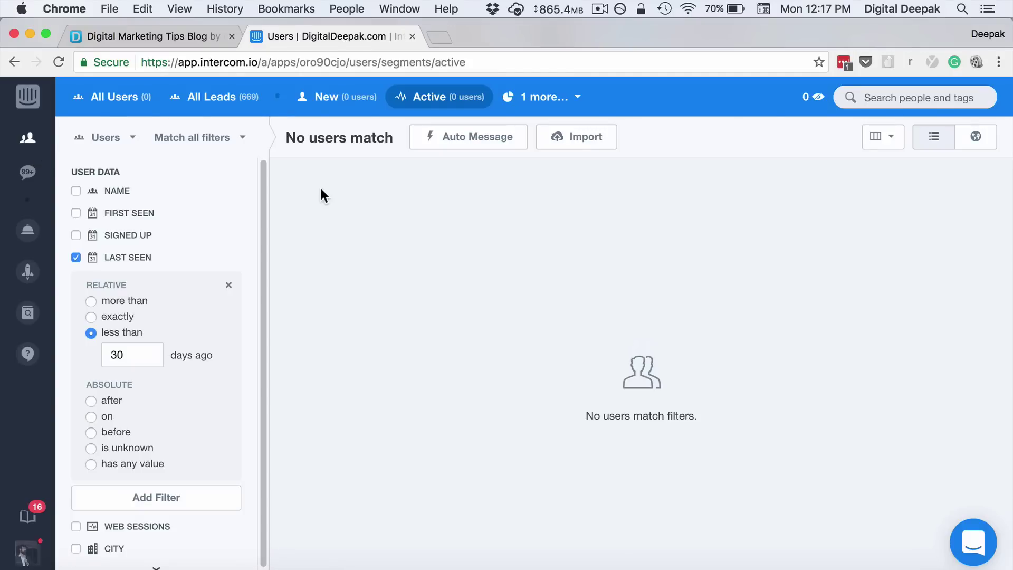
click(221, 102)
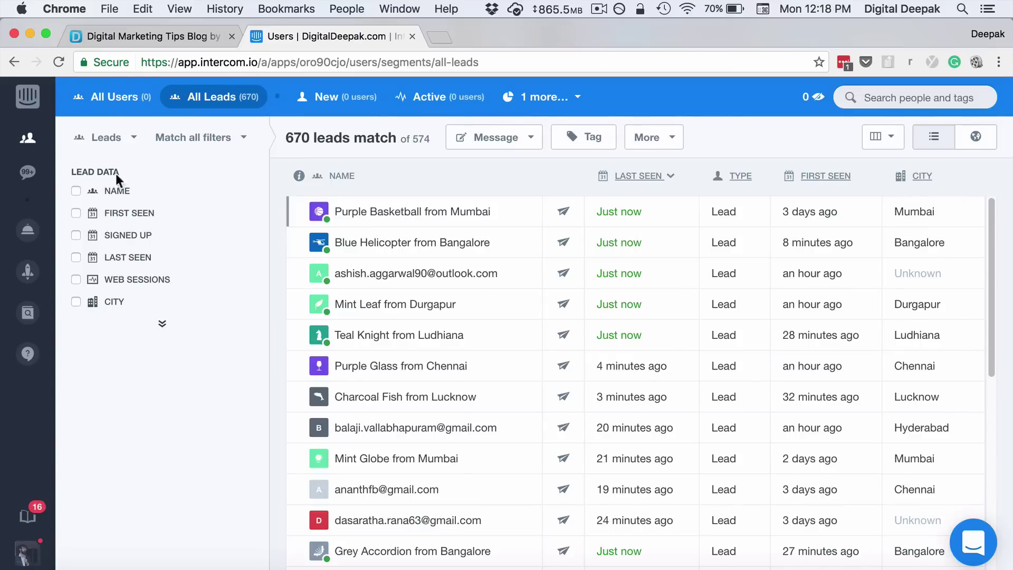
click(28, 172)
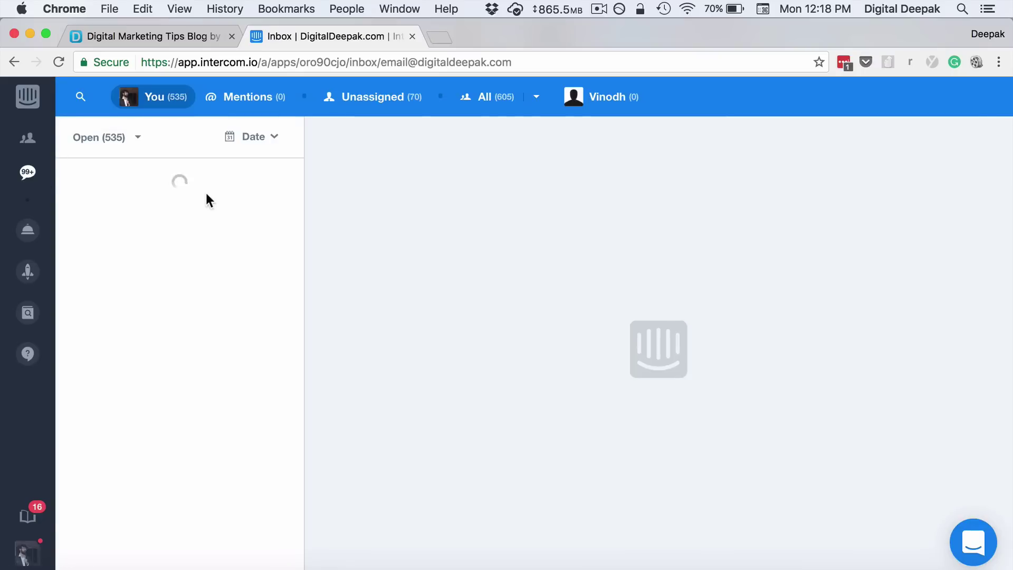